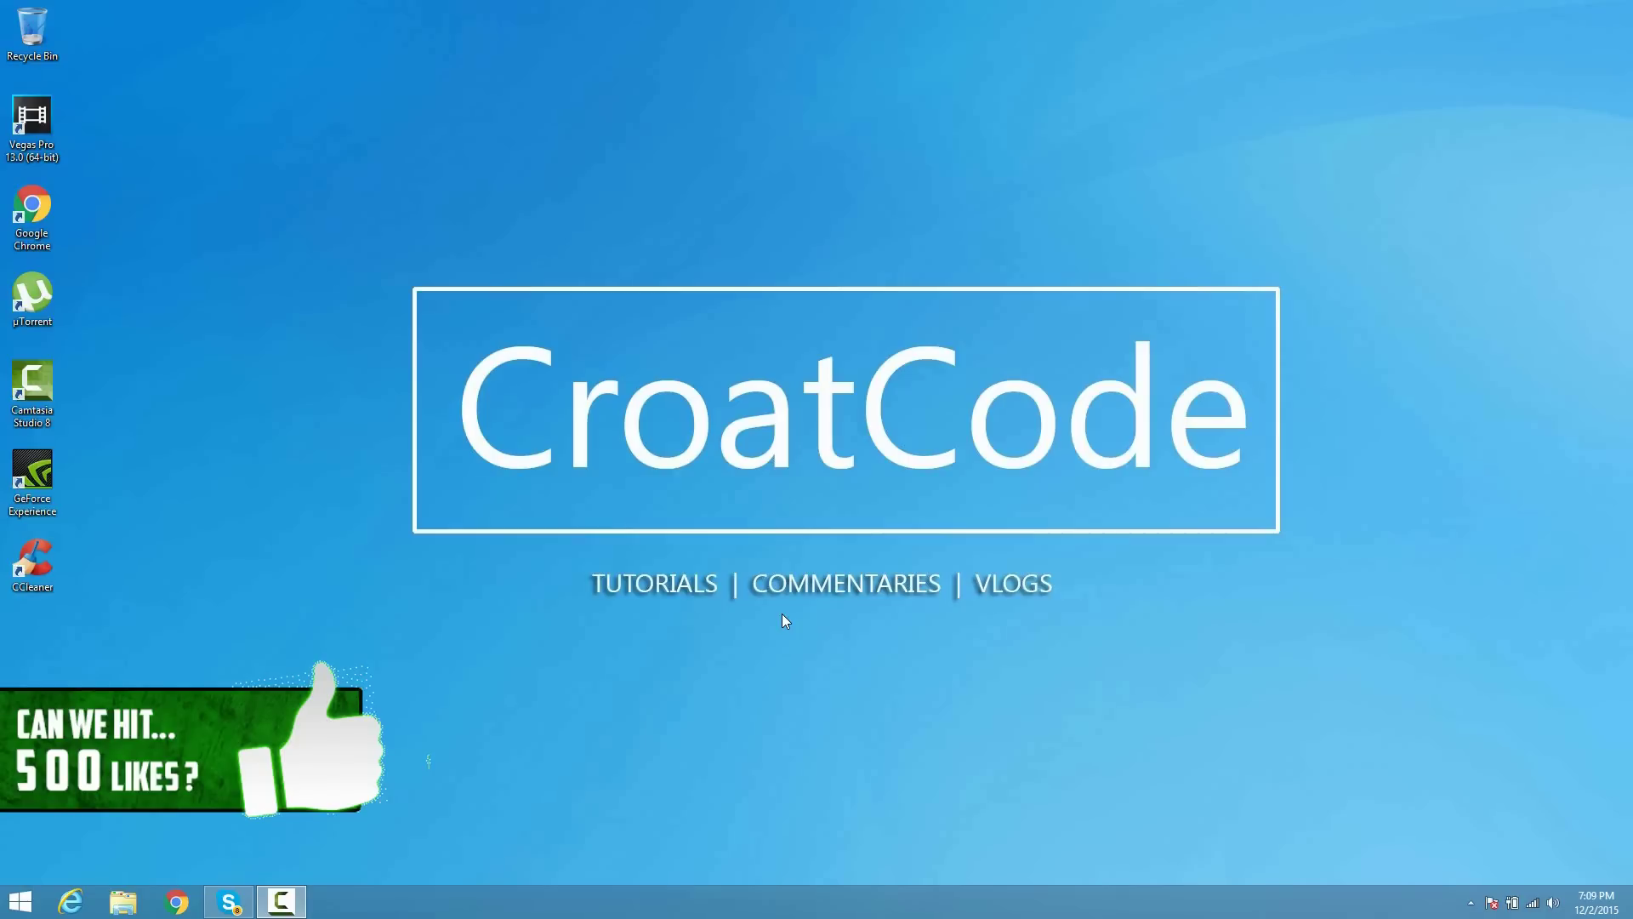
- Open the properties of Local Disk (C:) in File Explorer
{"action": "left_click", "coordinate": [40, 893]}
{"action": "left_click", "coordinate": [278, 685]}
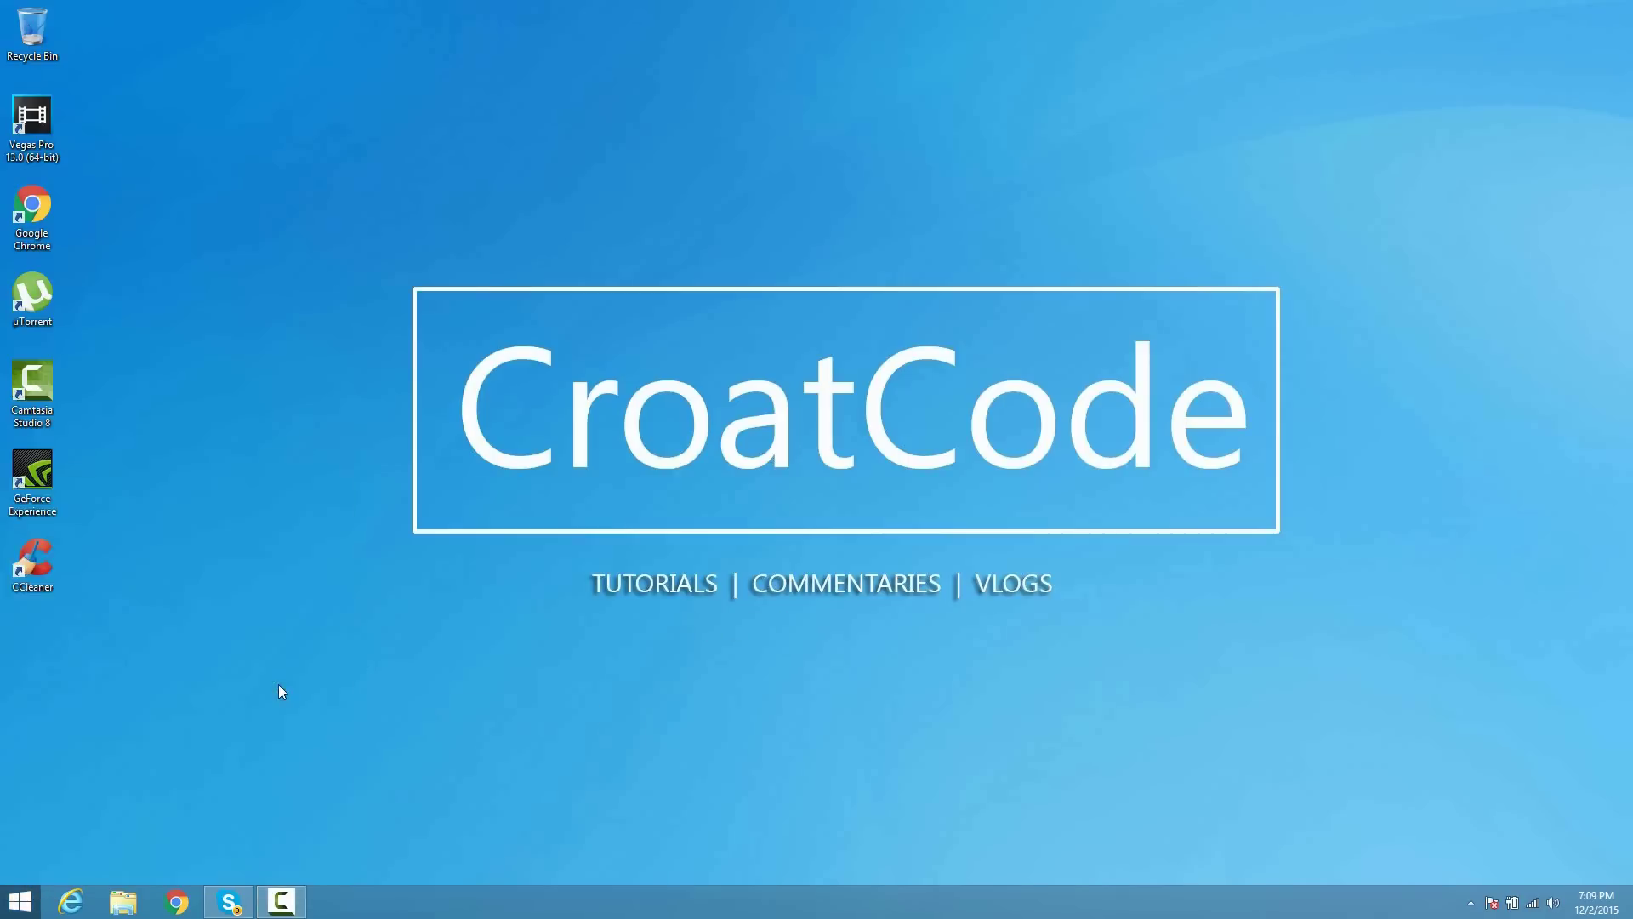
{"action": "key", "text": "super+e"}
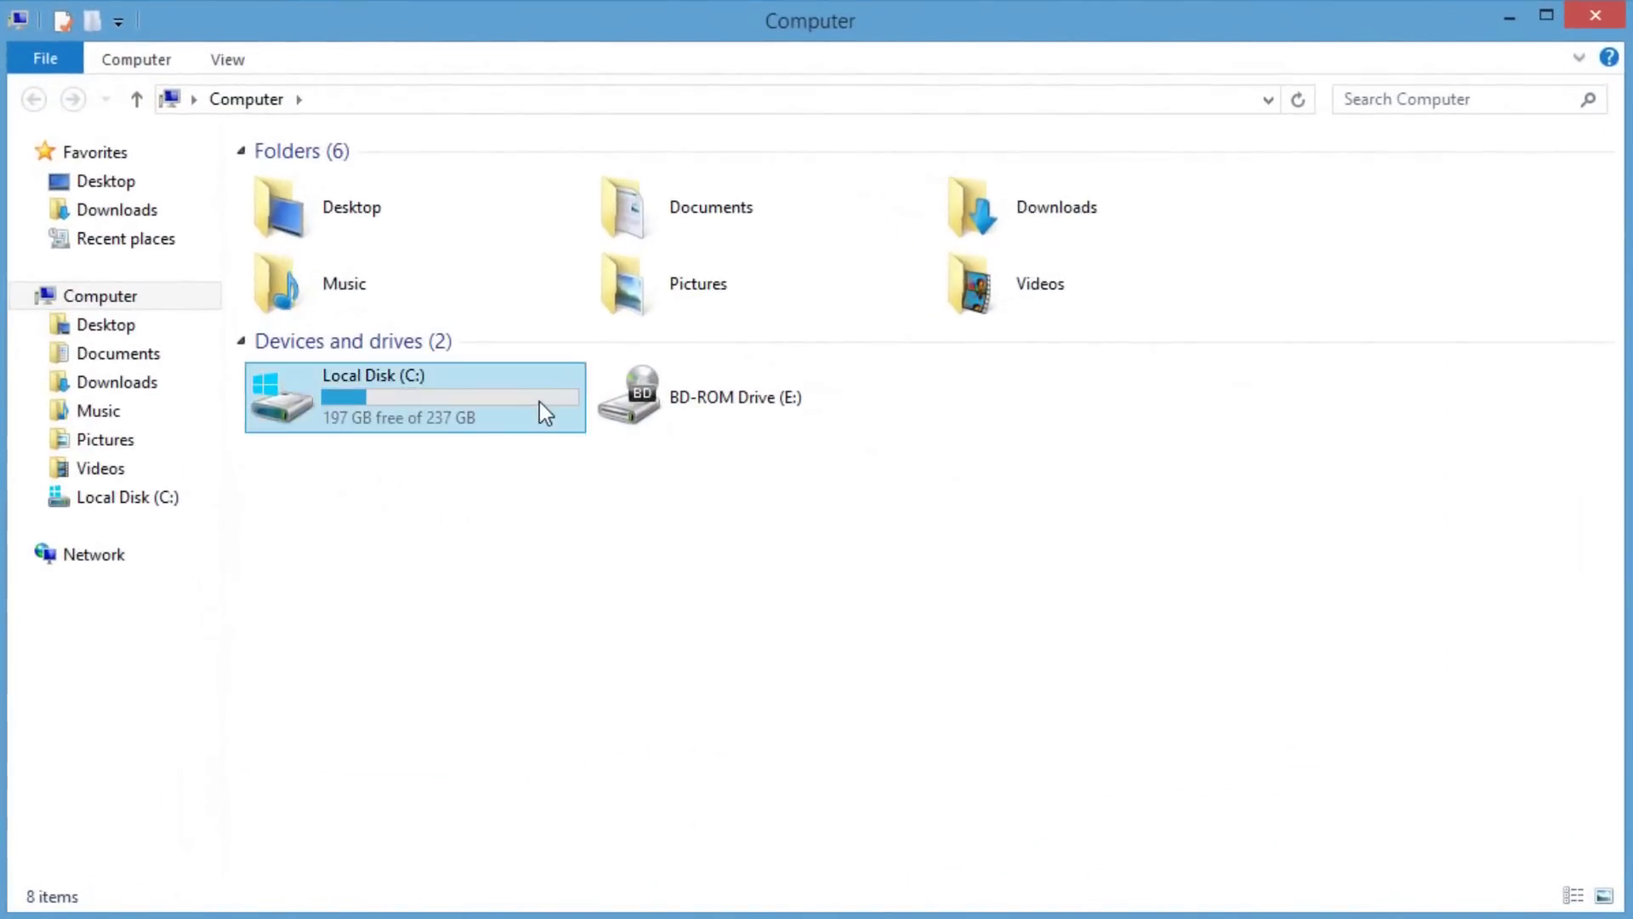
{"action": "right_click", "coordinate": [540, 401]}
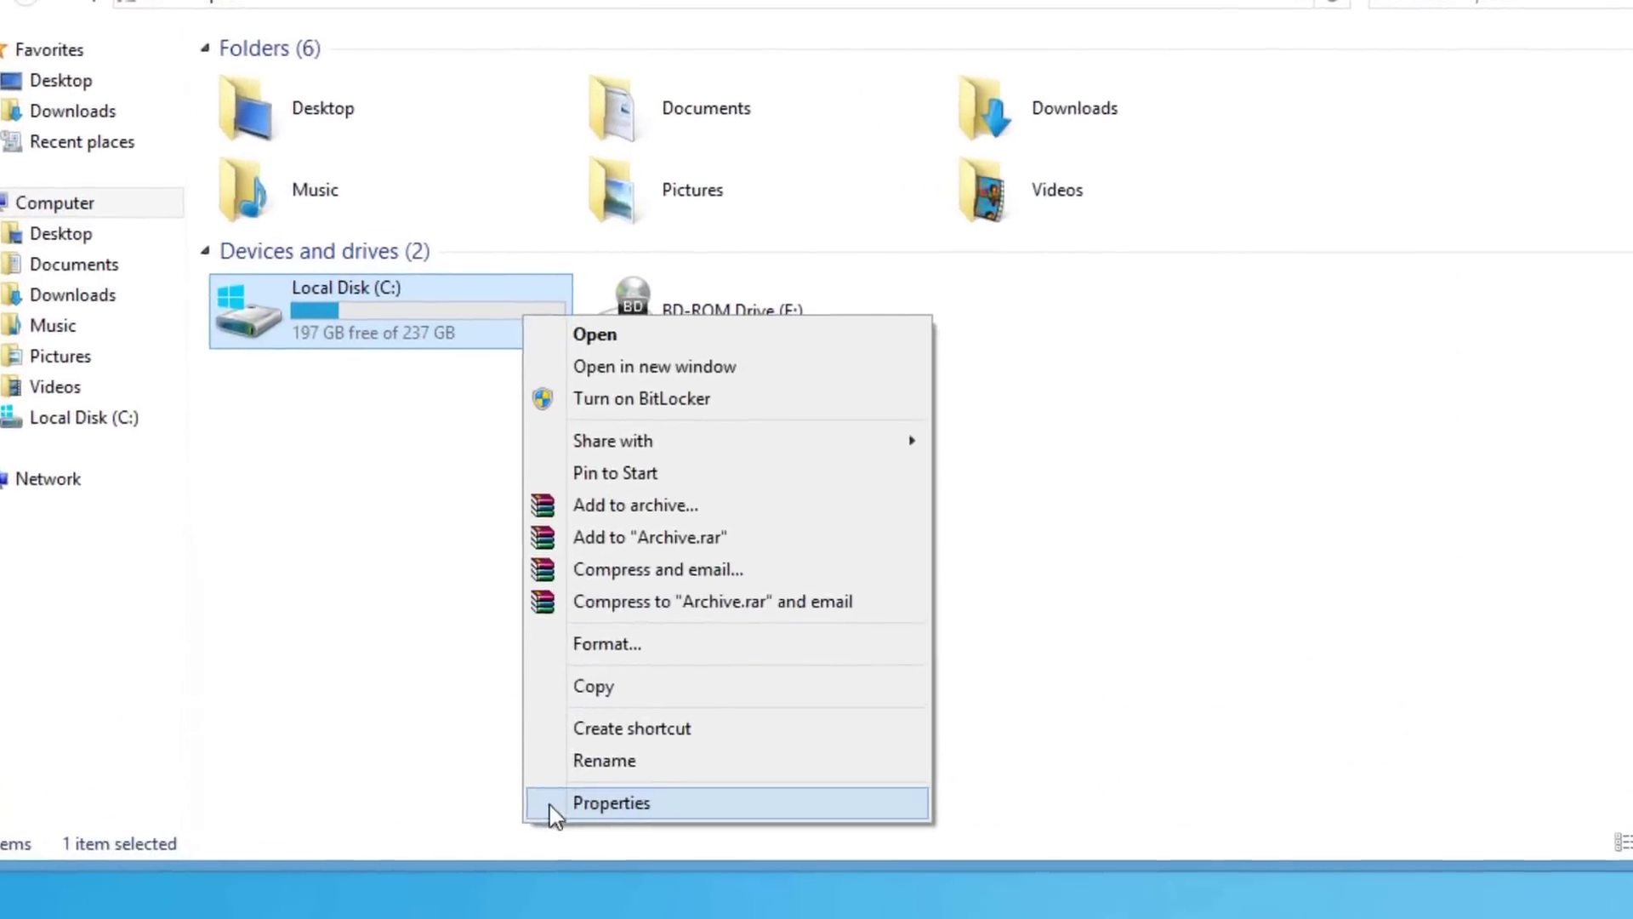
{"action": "left_click", "coordinate": [555, 804]}
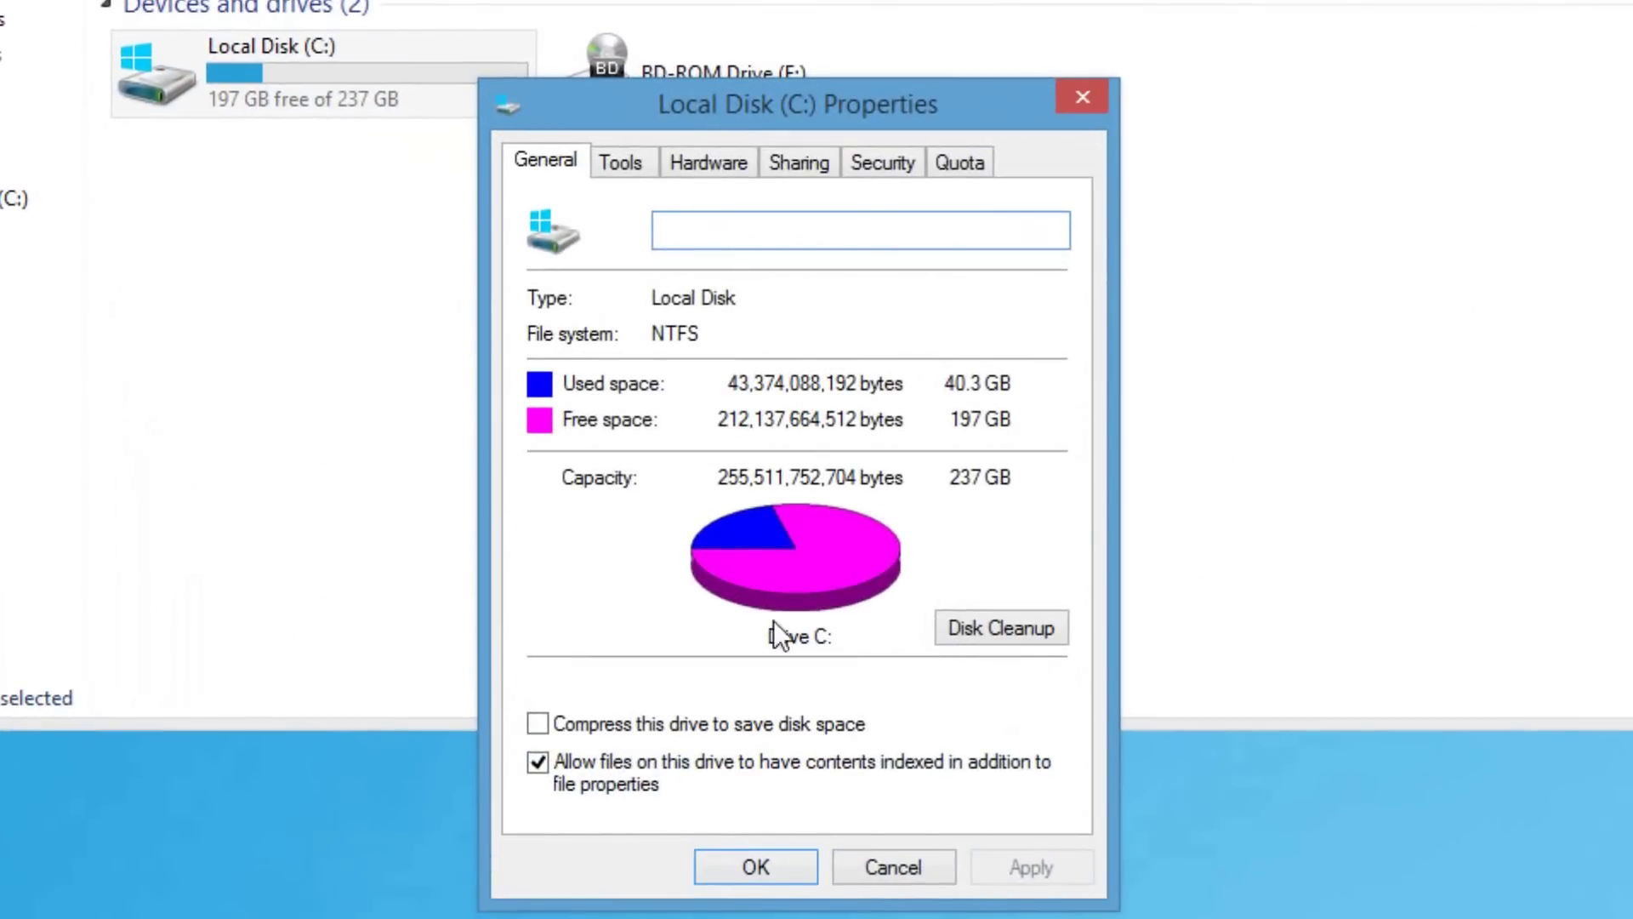
- Run Disk Cleanup on drive C, deleting offline webpages, recycle bin and temporary files
{"action": "left_click", "coordinate": [992, 636]}
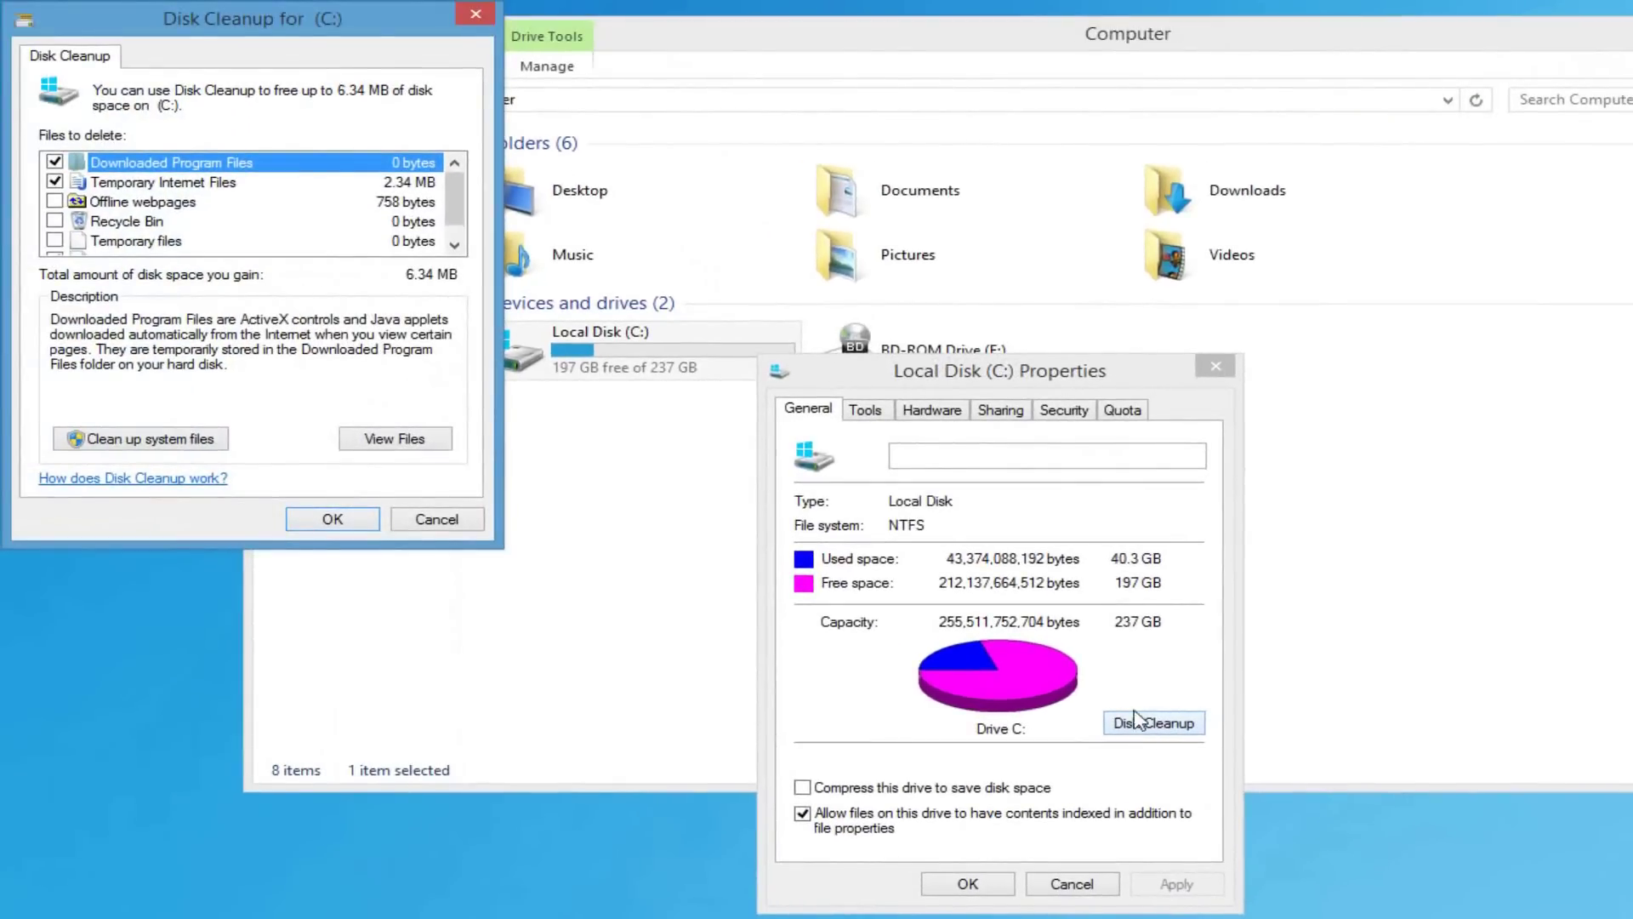
{"action": "scroll", "coordinate": [463, 201], "scroll_direction": "down", "scroll_amount": 1}
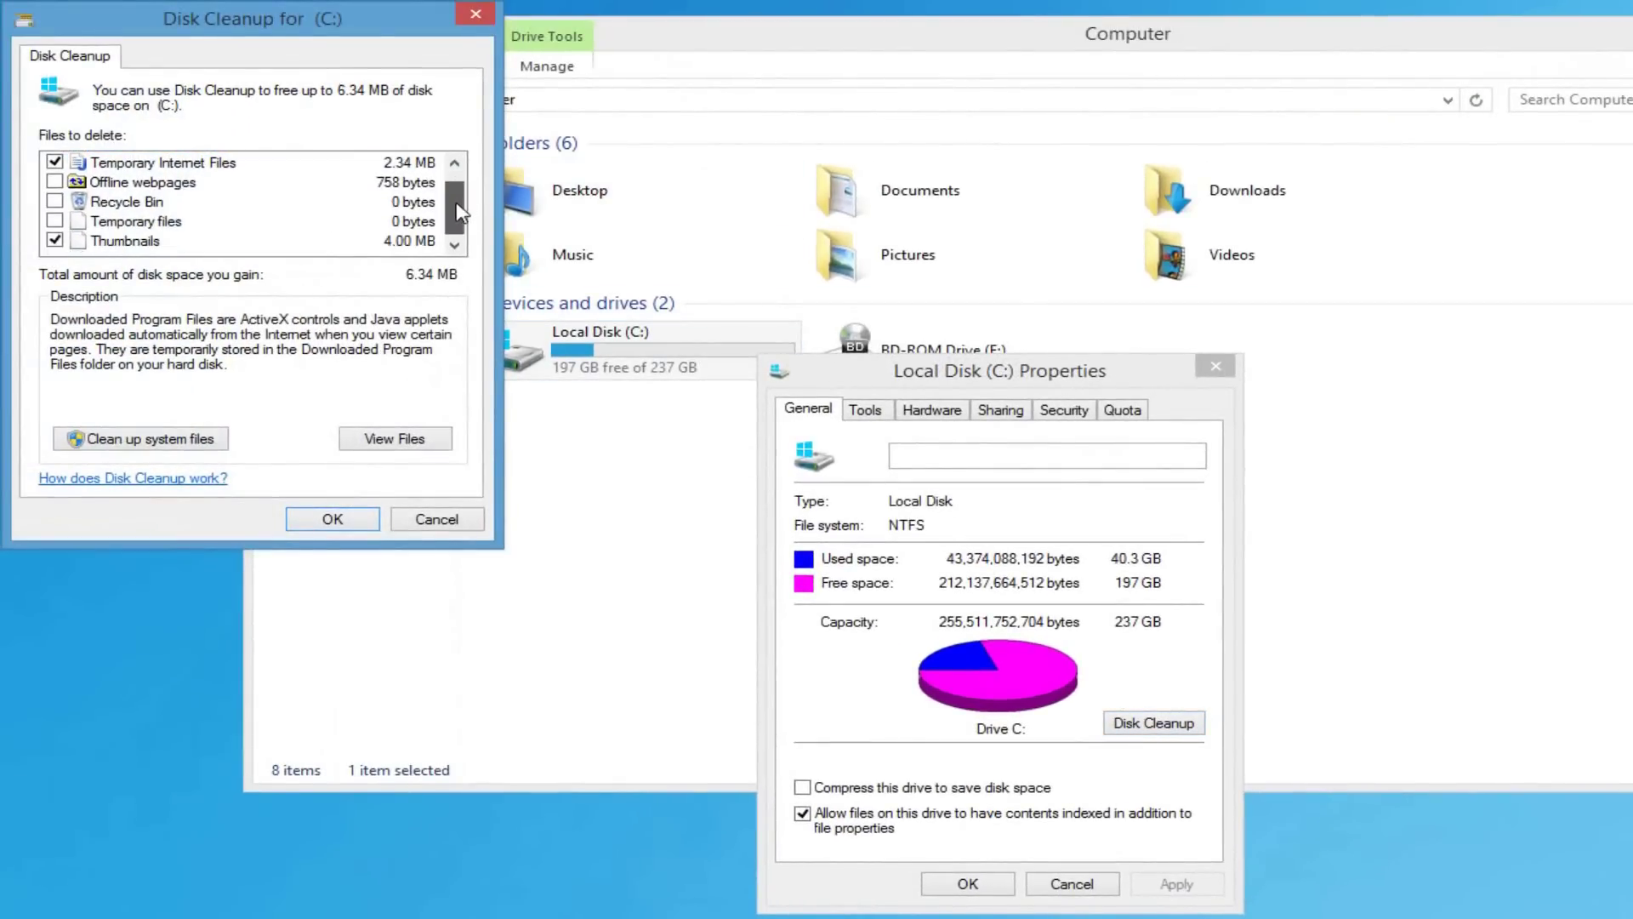
{"action": "left_click", "coordinate": [55, 181]}
{"action": "left_click", "coordinate": [56, 221]}
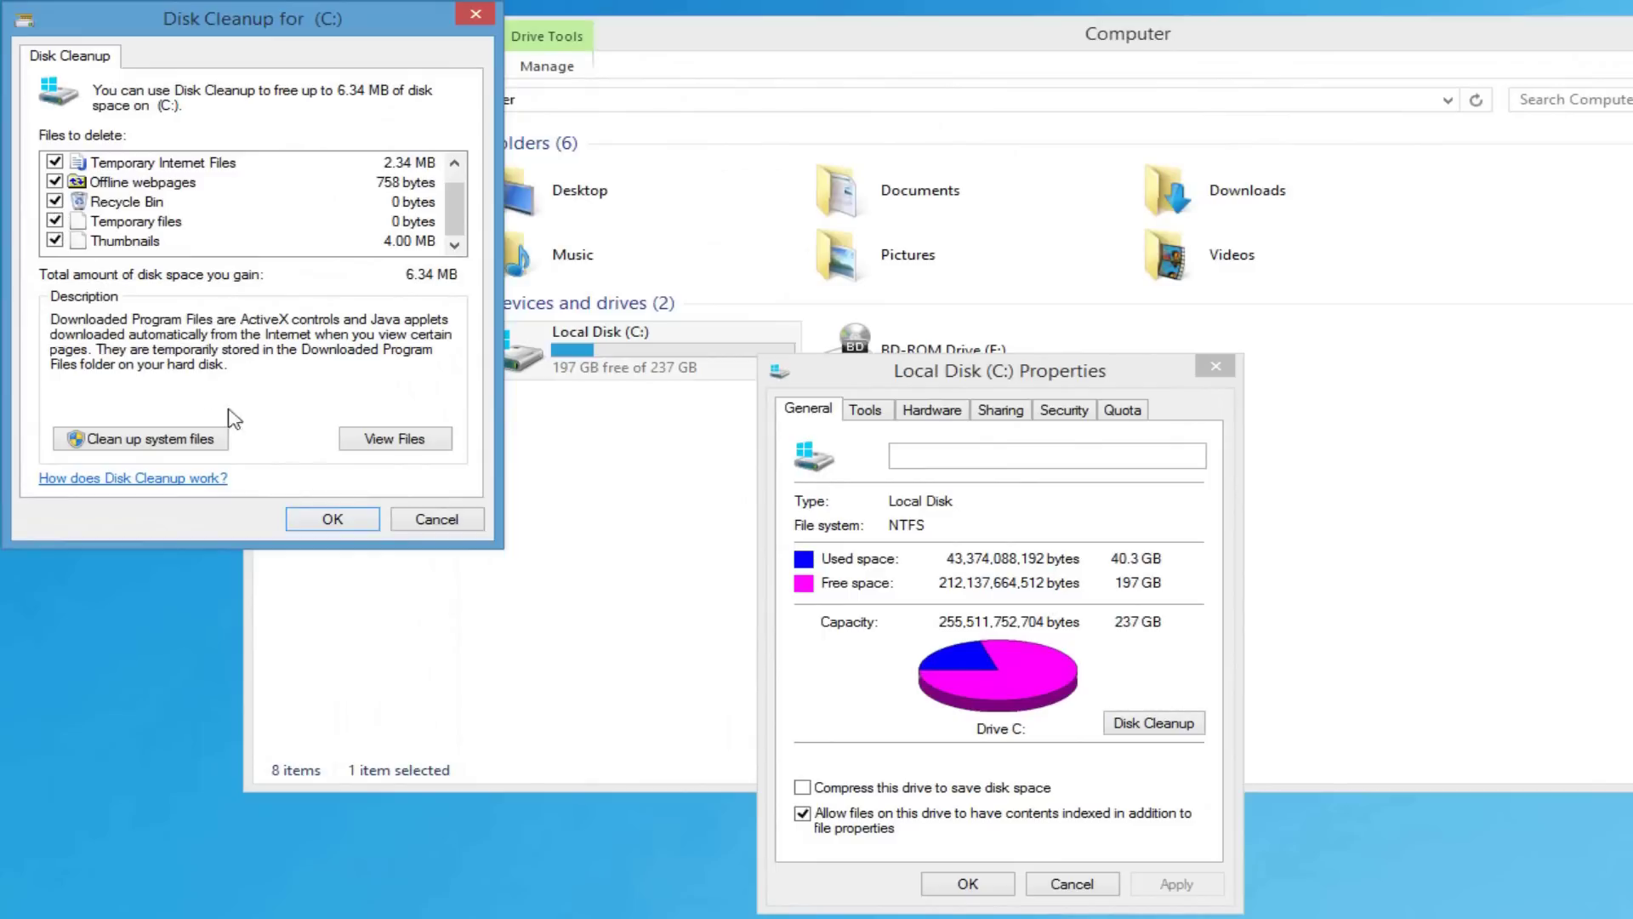
{"action": "left_click", "coordinate": [332, 517]}
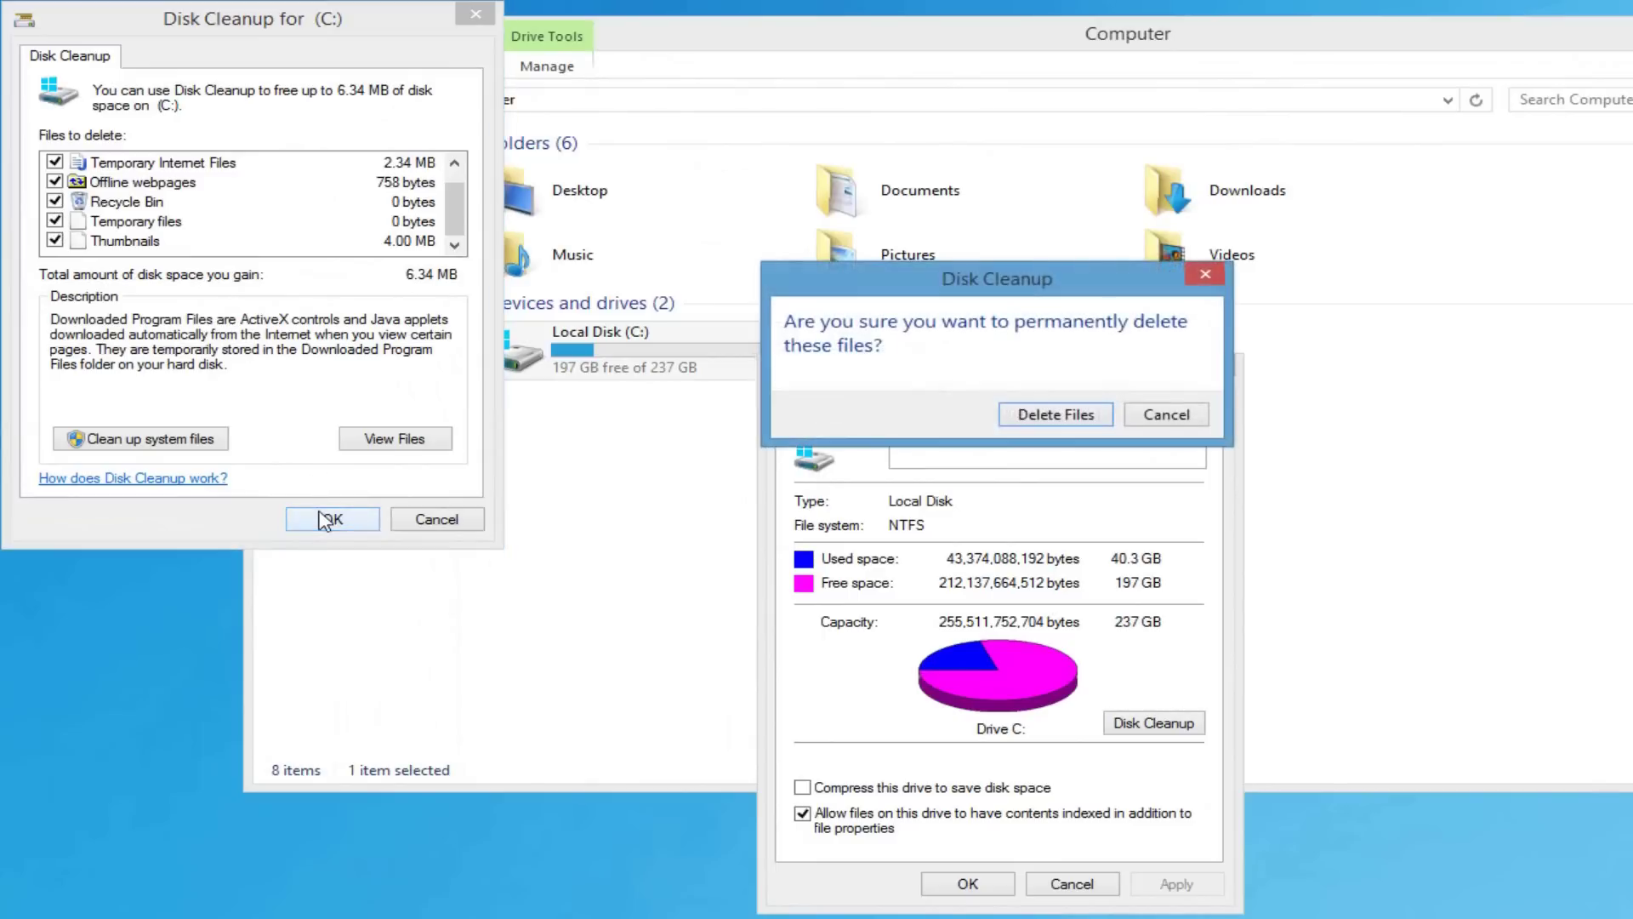
{"action": "left_click", "coordinate": [1052, 417]}
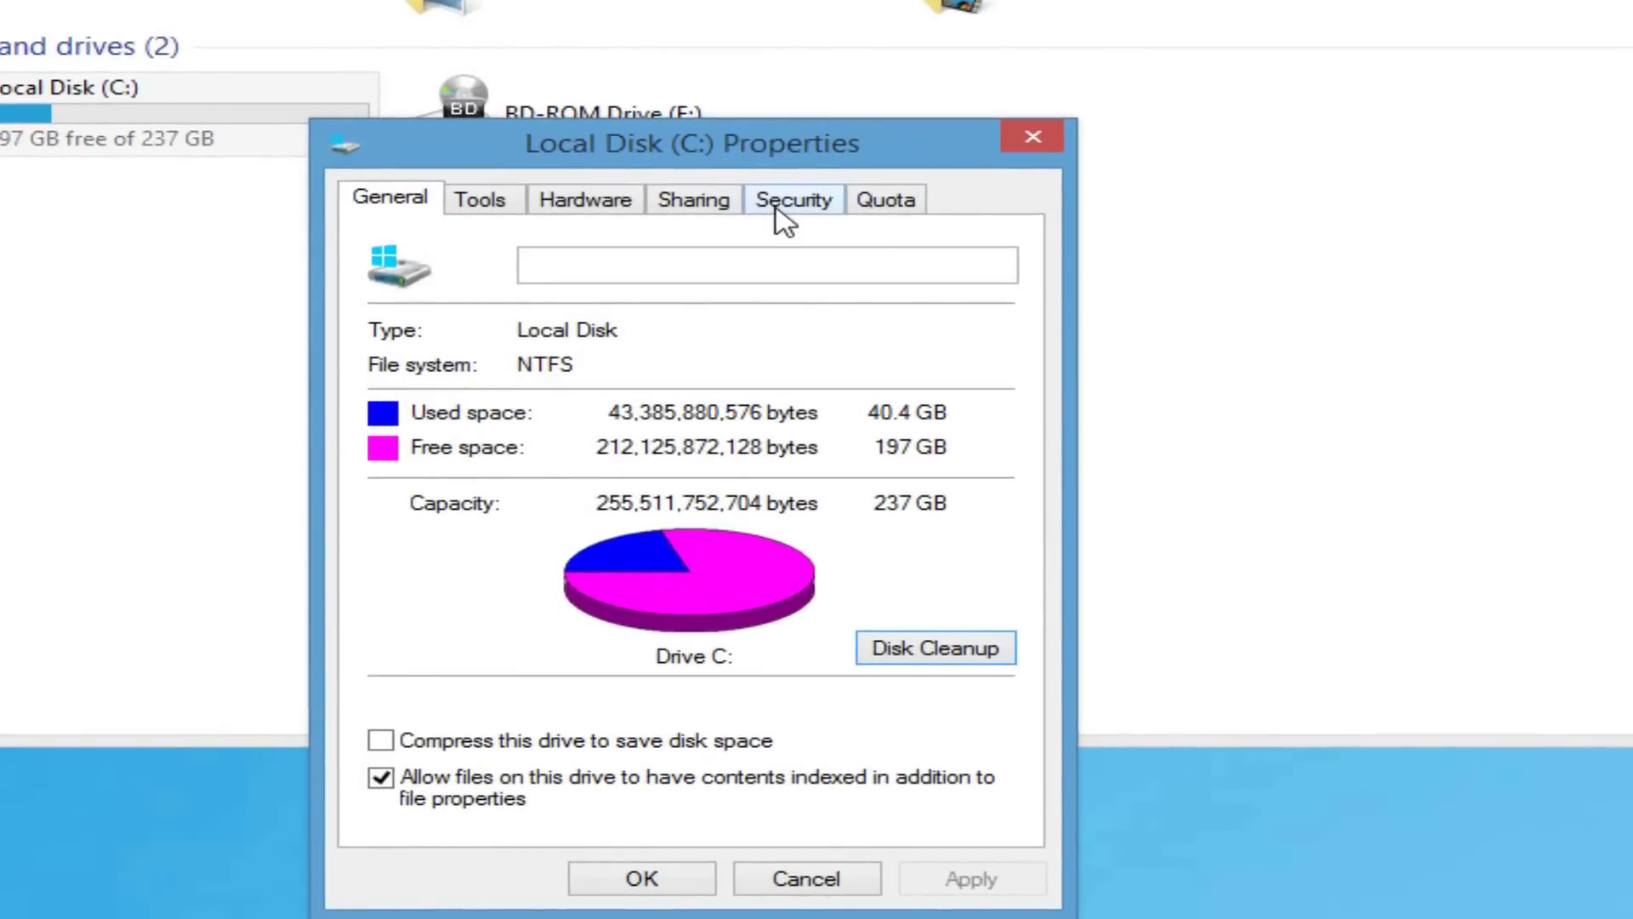
- Check drive C's fragmentation (0%) in Optimize Drives from the Tools tab, then close it
{"action": "left_click", "coordinate": [483, 211]}
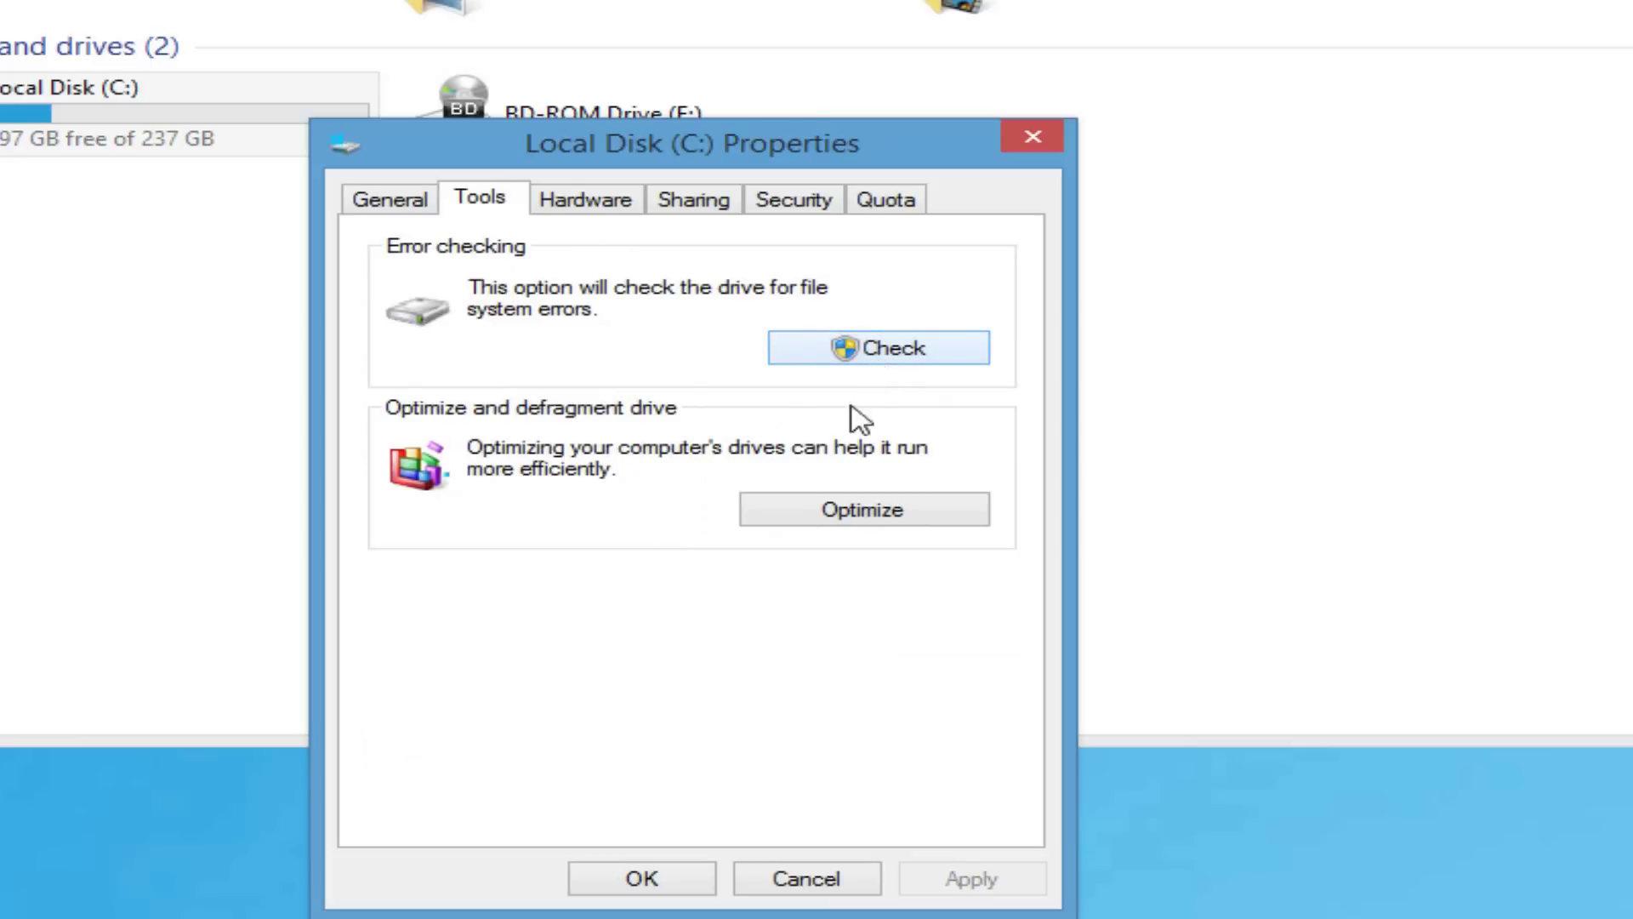
{"action": "left_click", "coordinate": [844, 514]}
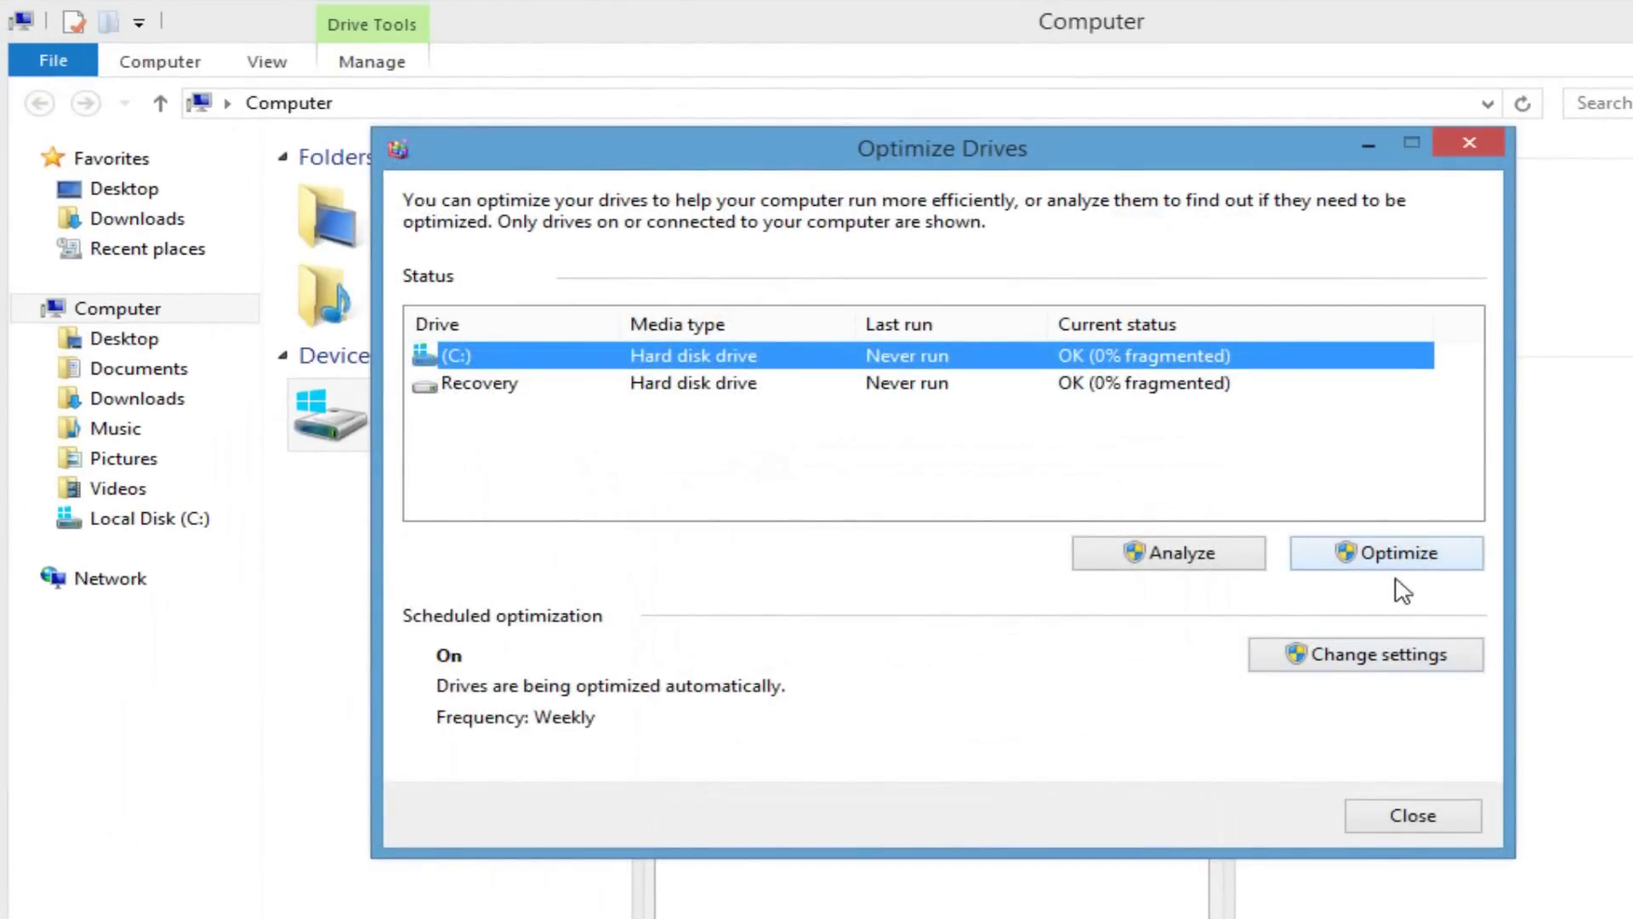
{"action": "left_click", "coordinate": [1408, 812]}
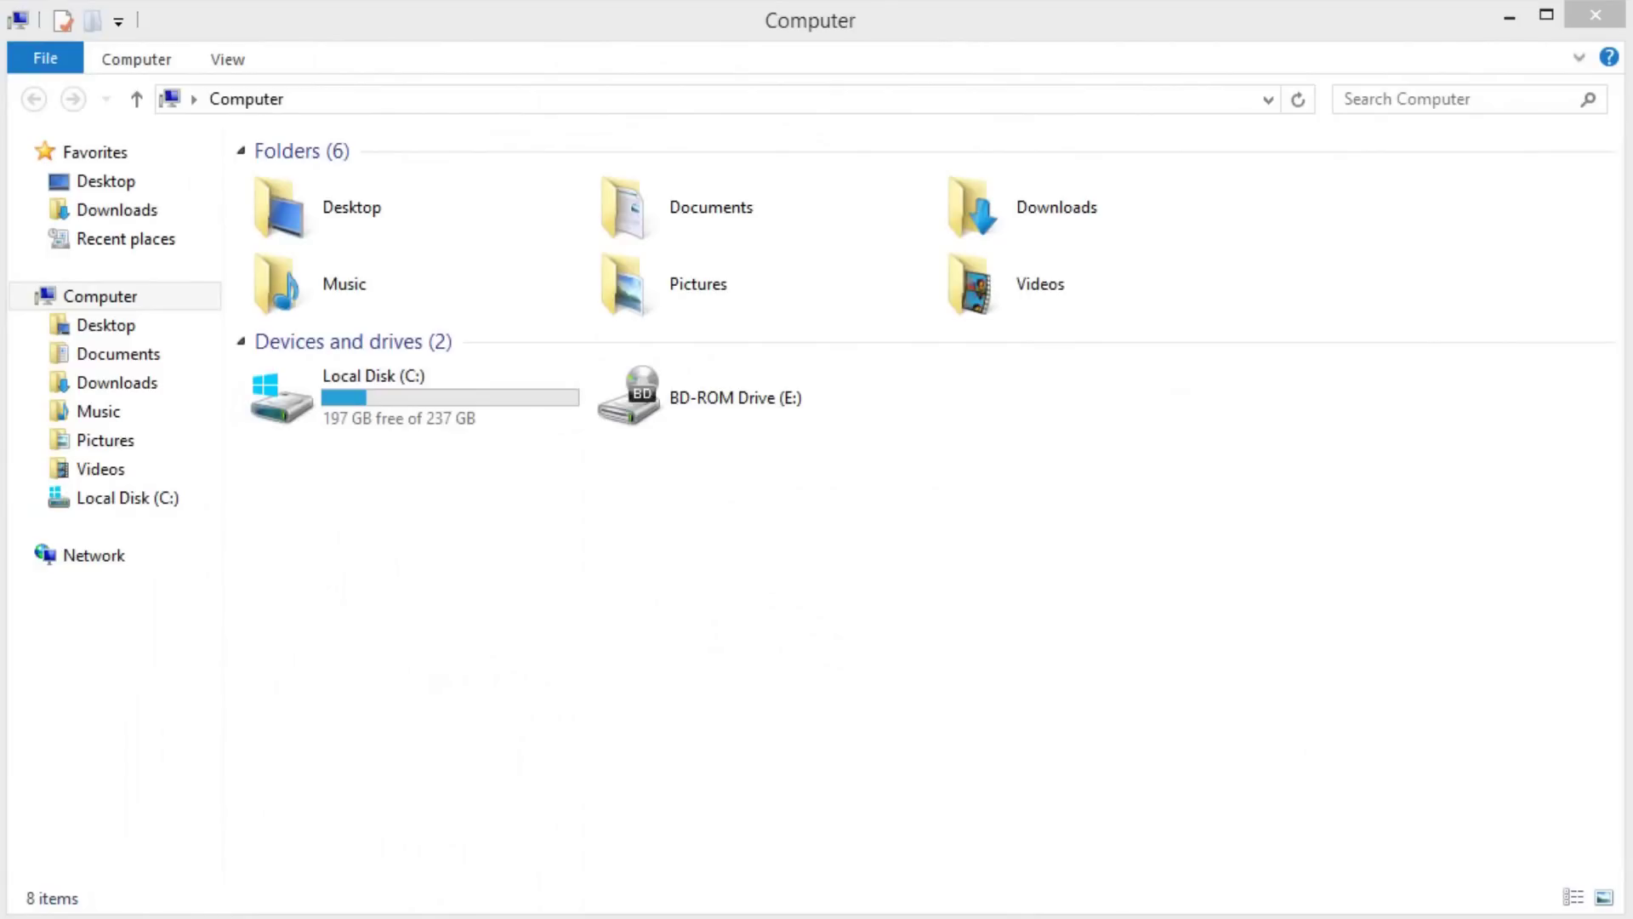
- Open advanced system settings by searching Control Panel for 'advanced system settings'
{"action": "left_click", "coordinate": [149, 56]}
{"action": "left_click", "coordinate": [561, 125]}
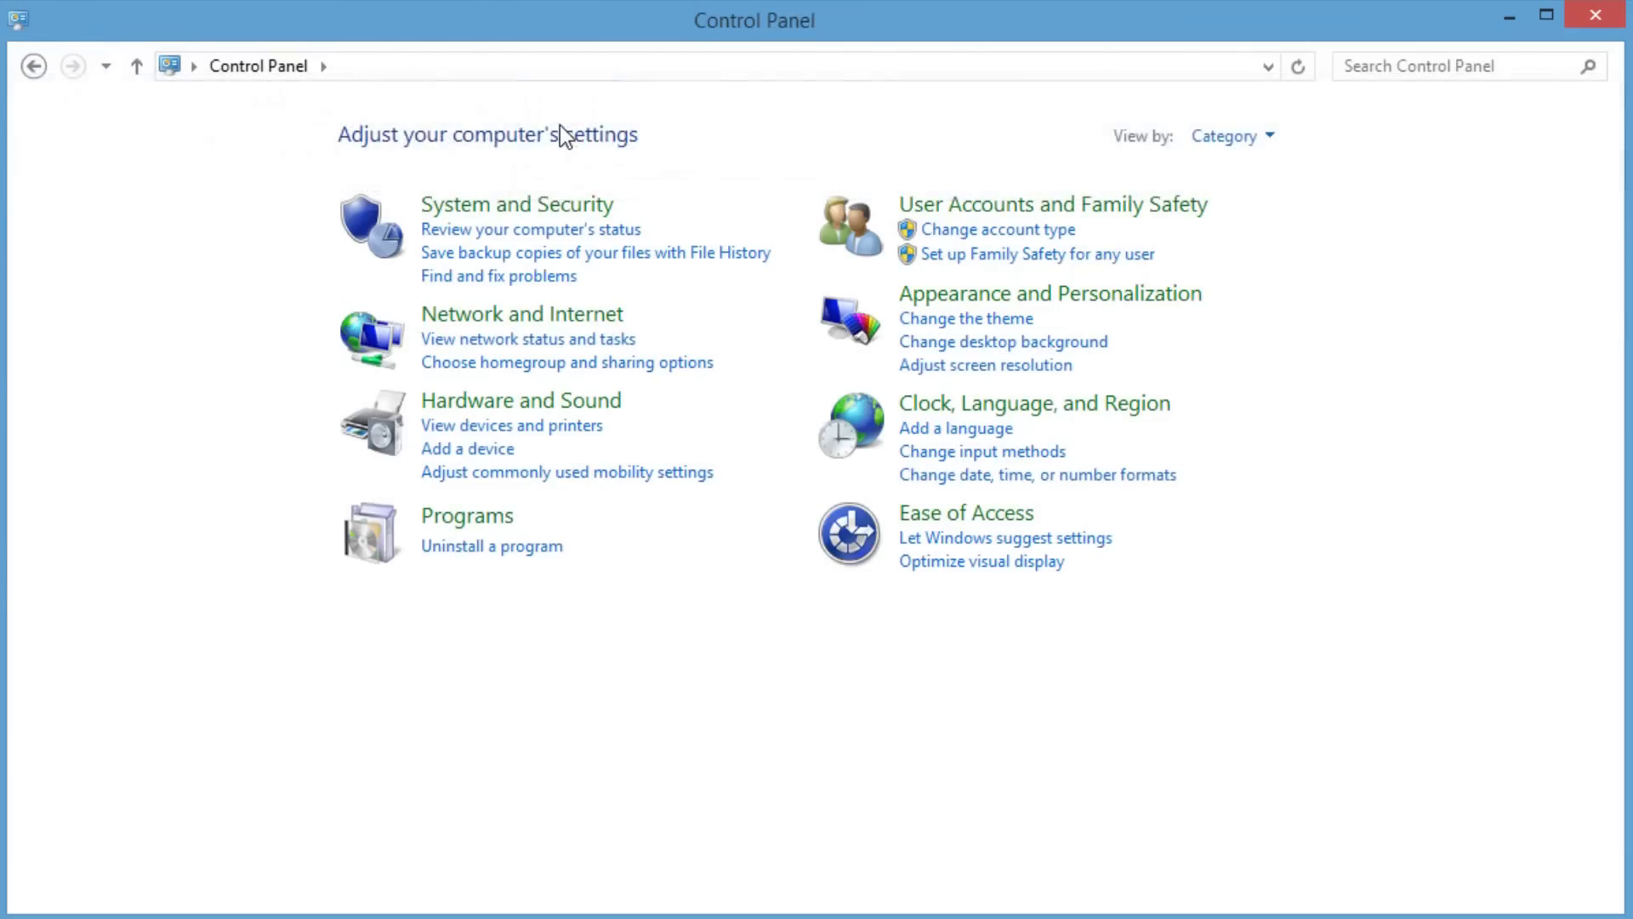
{"action": "left_click", "coordinate": [1418, 66]}
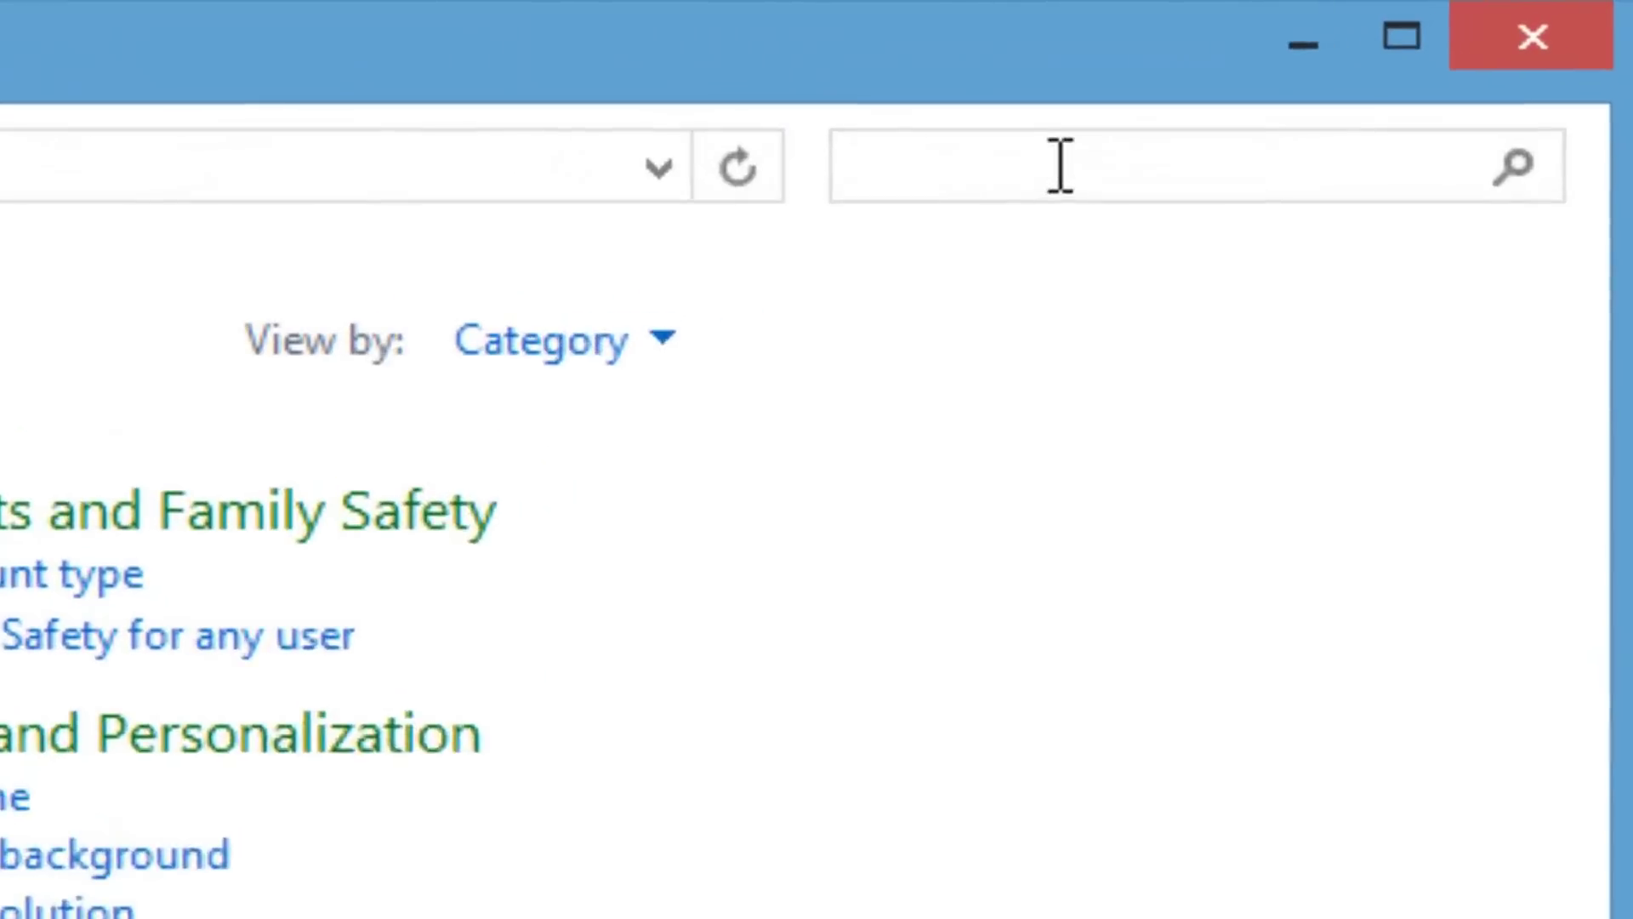
{"action": "type", "text": "advance"}
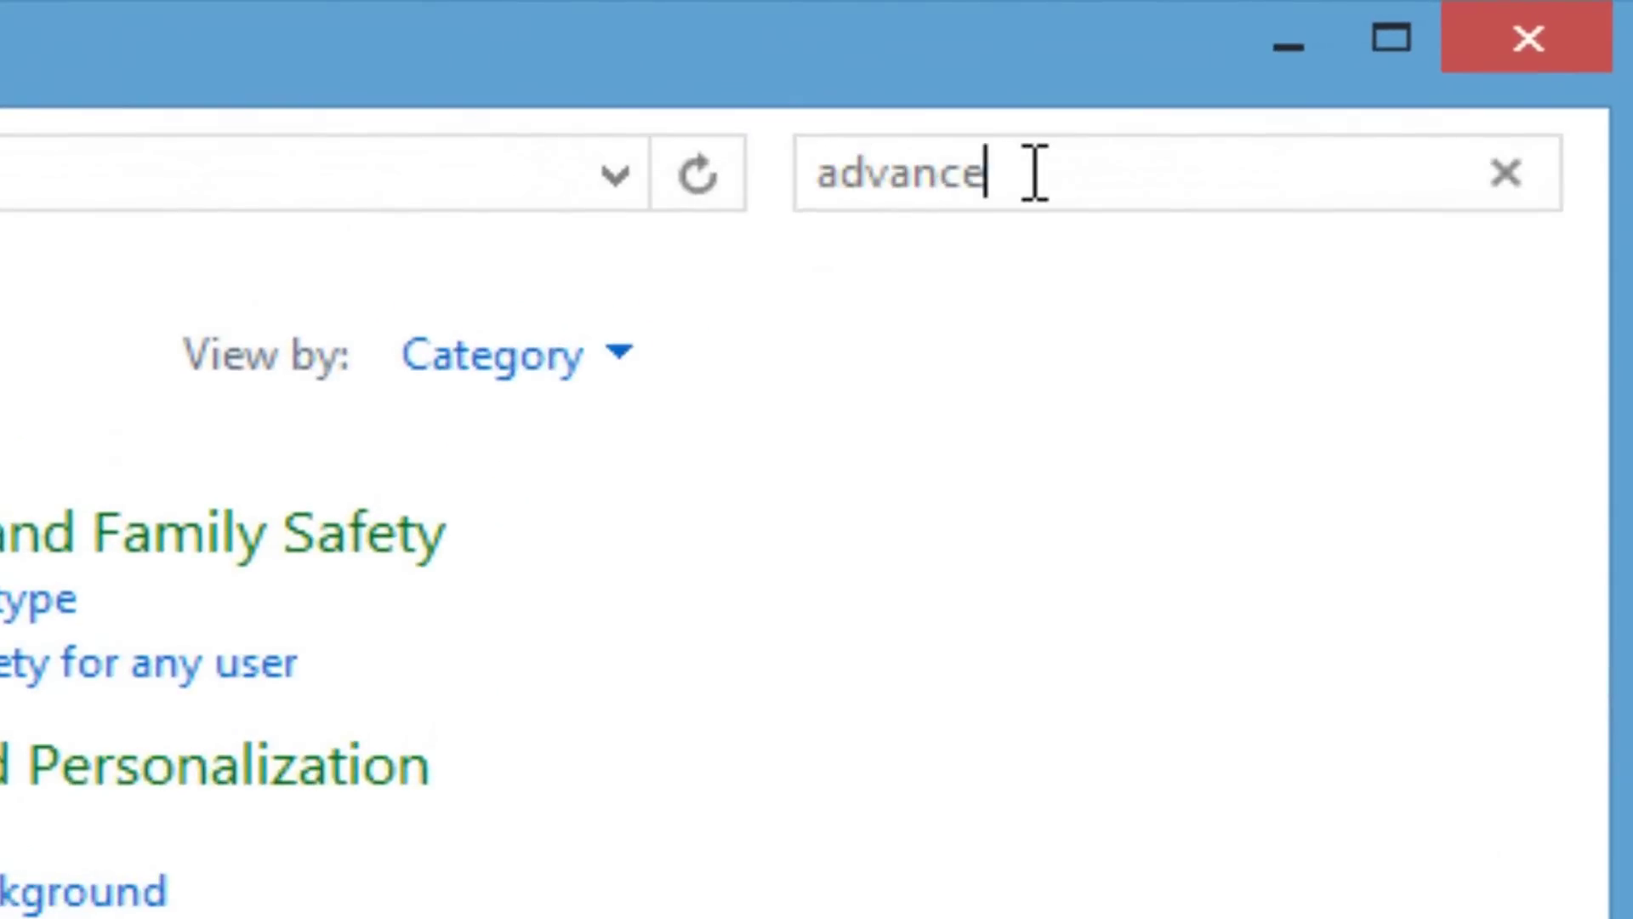
{"action": "type", "text": "d system settings"}
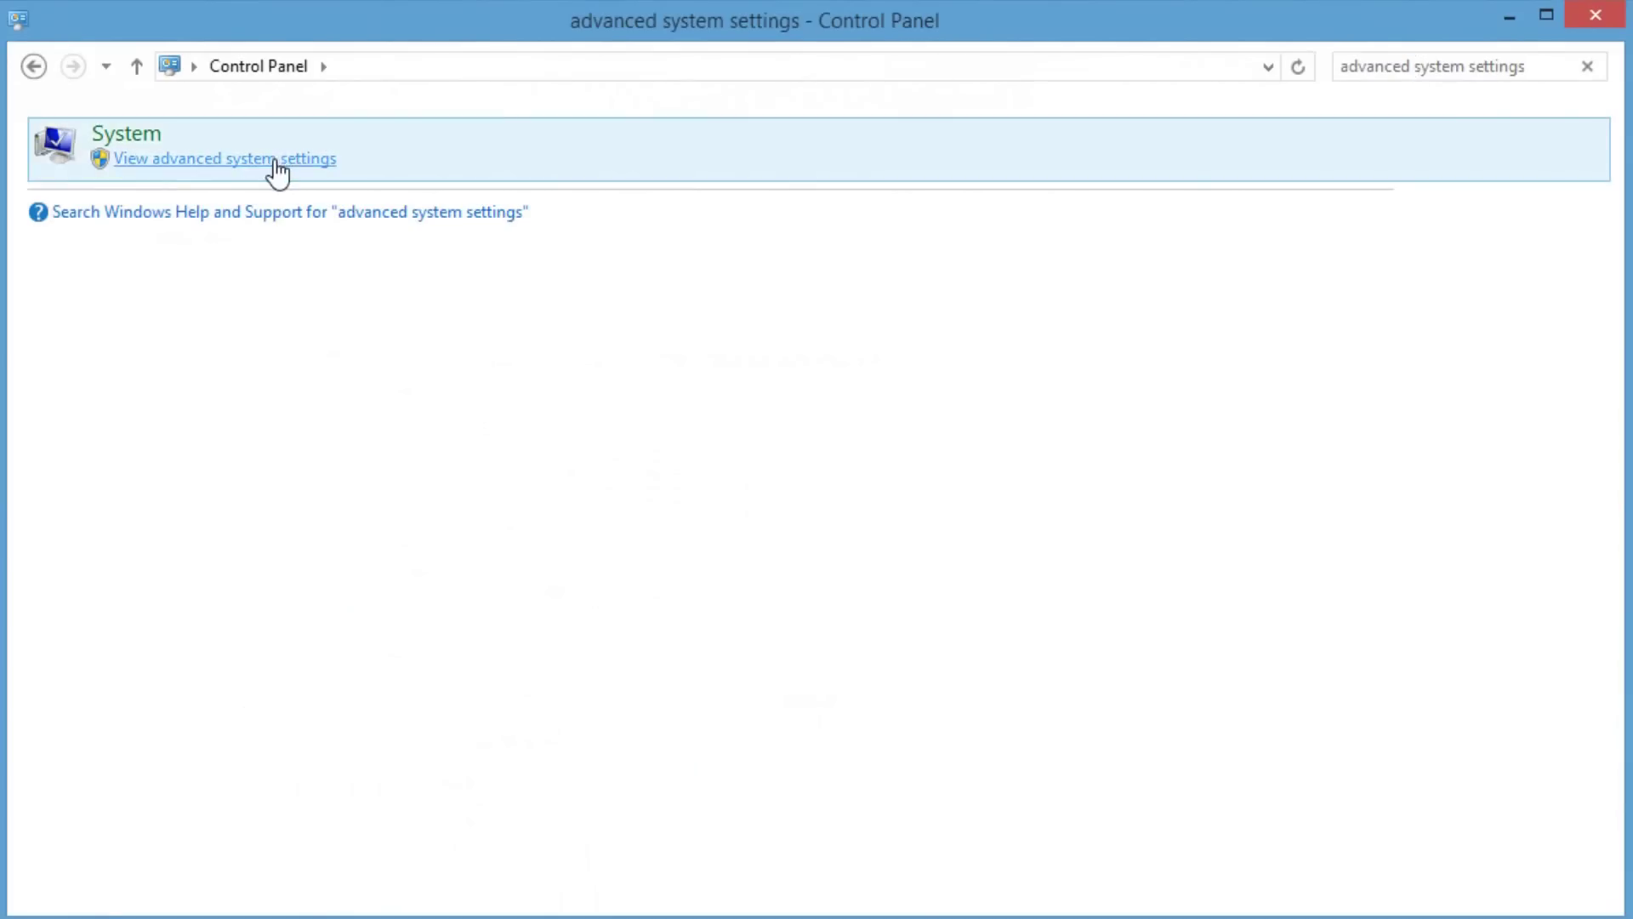
{"action": "left_click", "coordinate": [272, 160]}
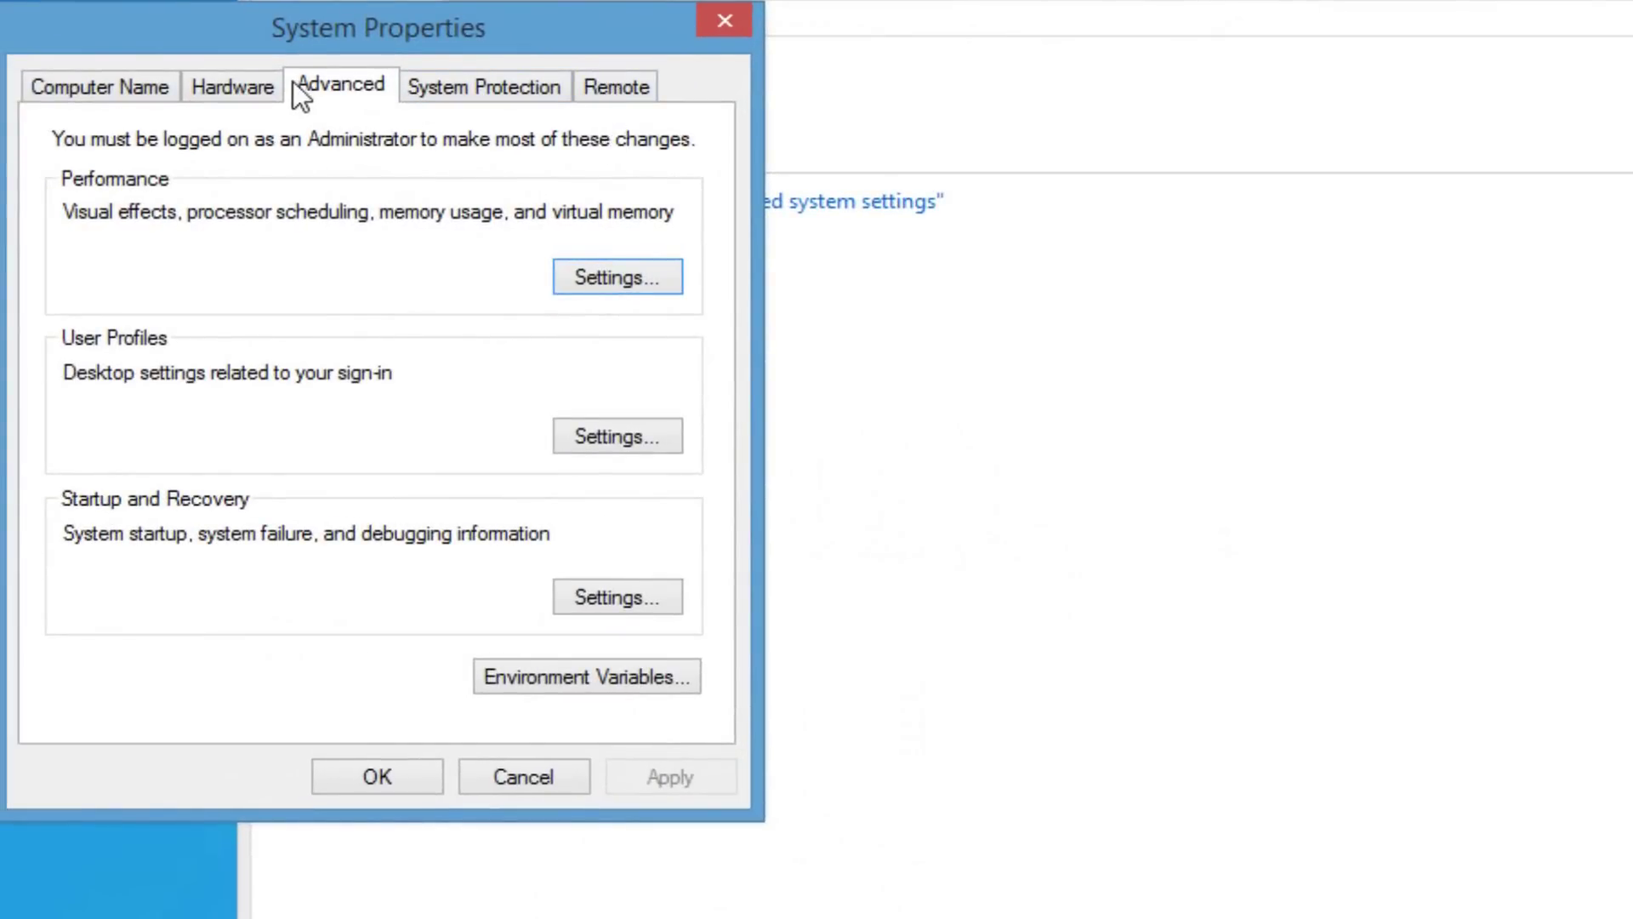
- Set visual effects to 'Adjust for best performance', apply, and close the dialogs
{"action": "left_click", "coordinate": [569, 273]}
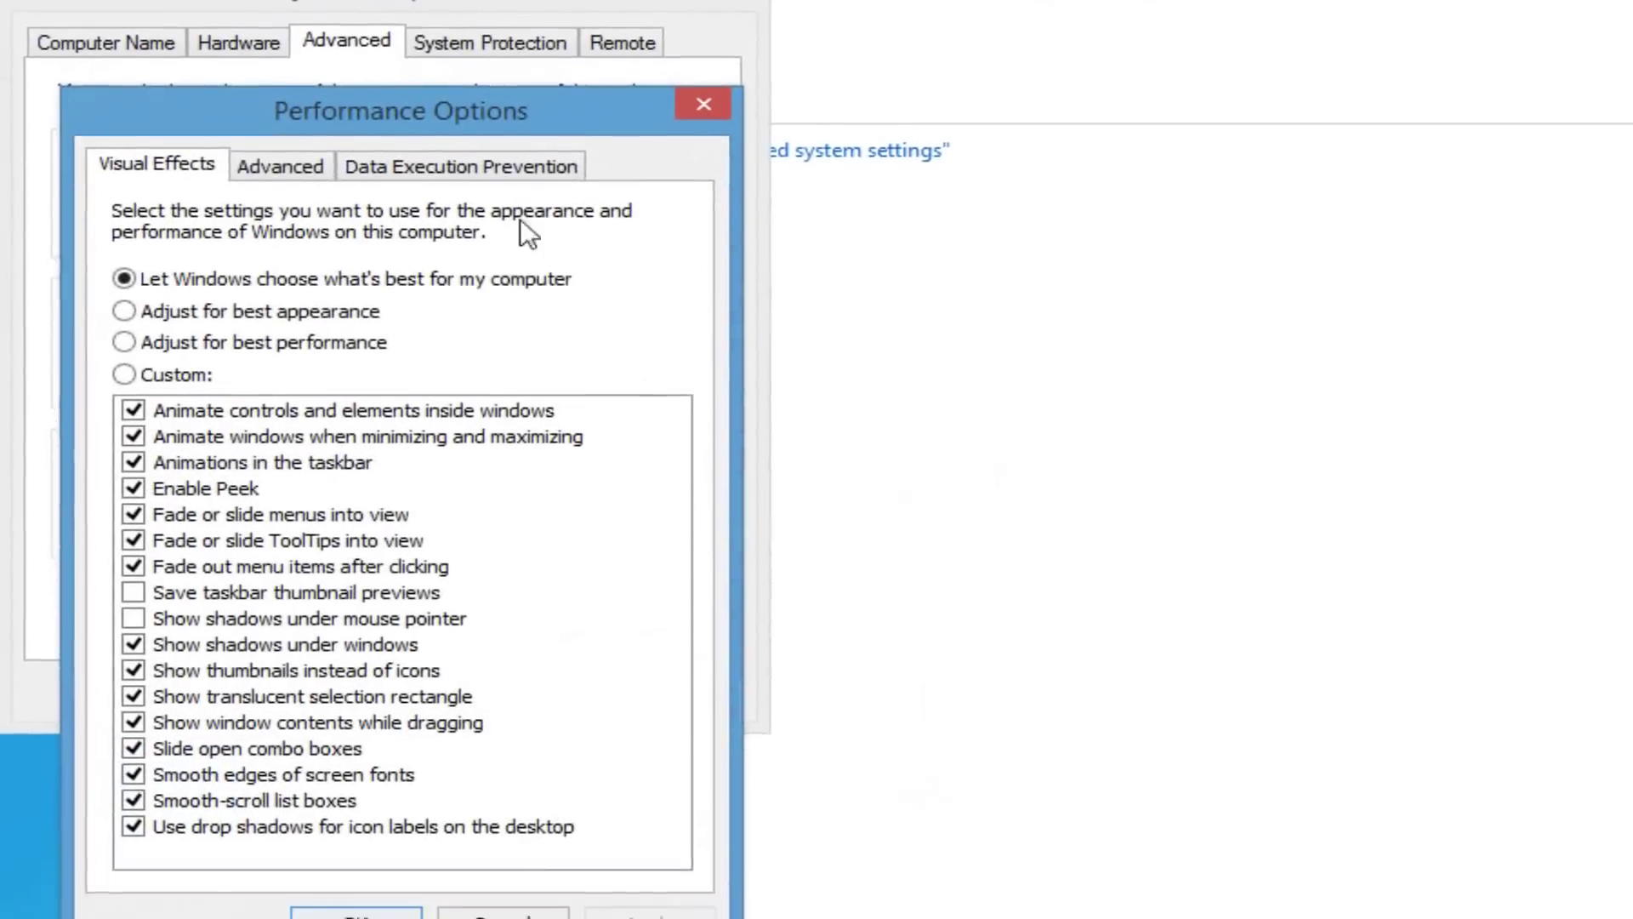
{"action": "left_click", "coordinate": [198, 312]}
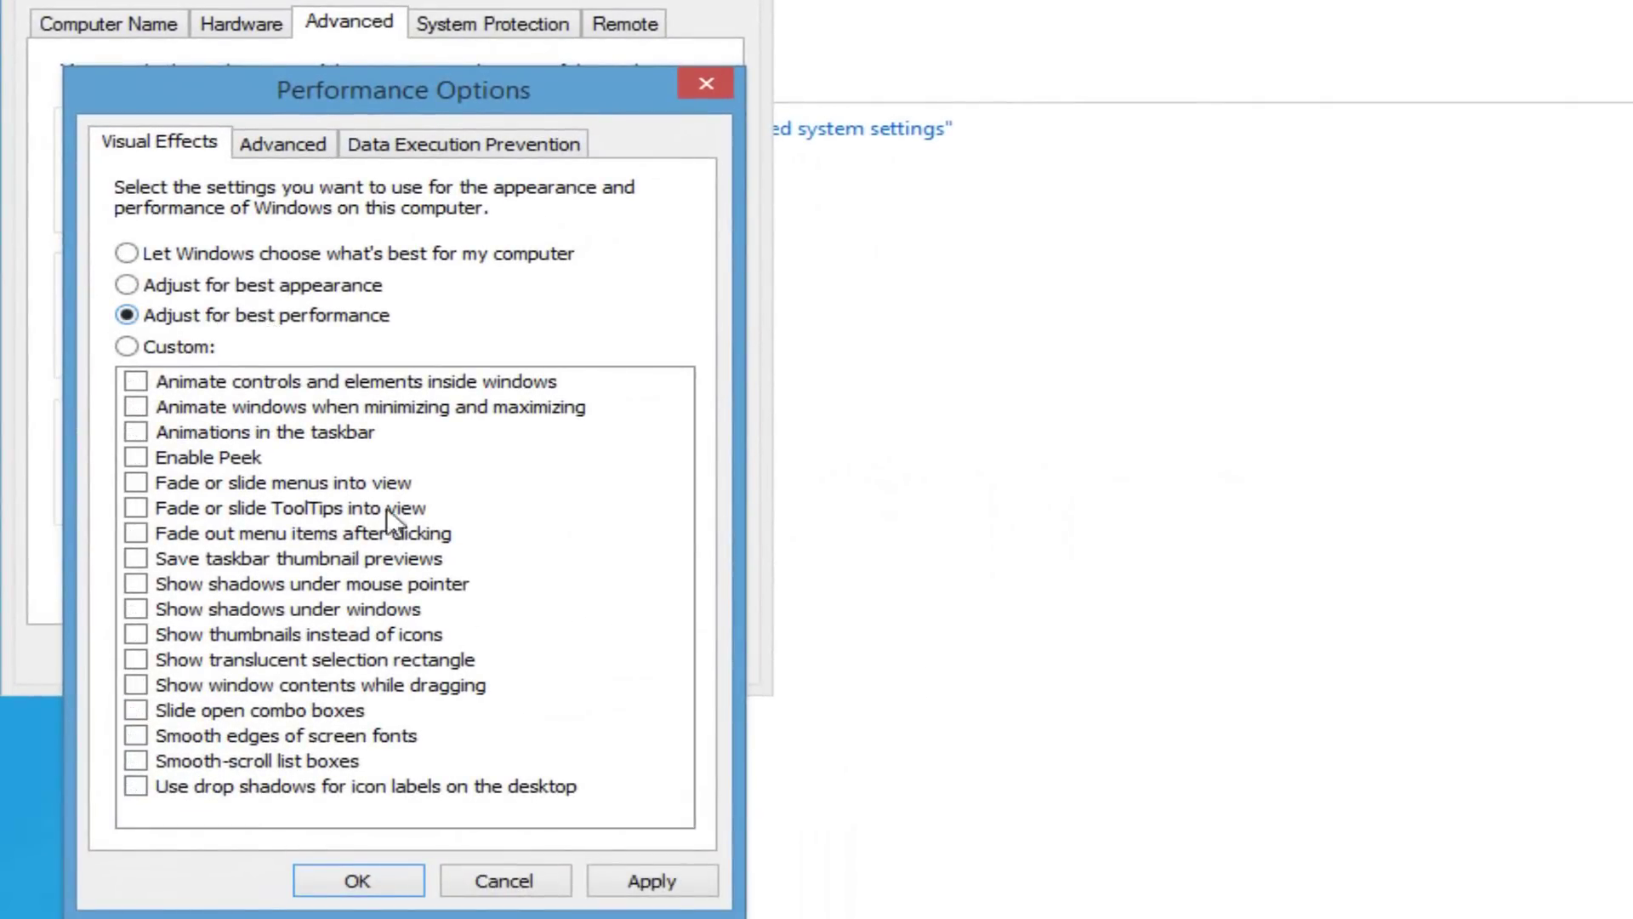
{"action": "left_click", "coordinate": [647, 879]}
{"action": "left_click", "coordinate": [294, 869]}
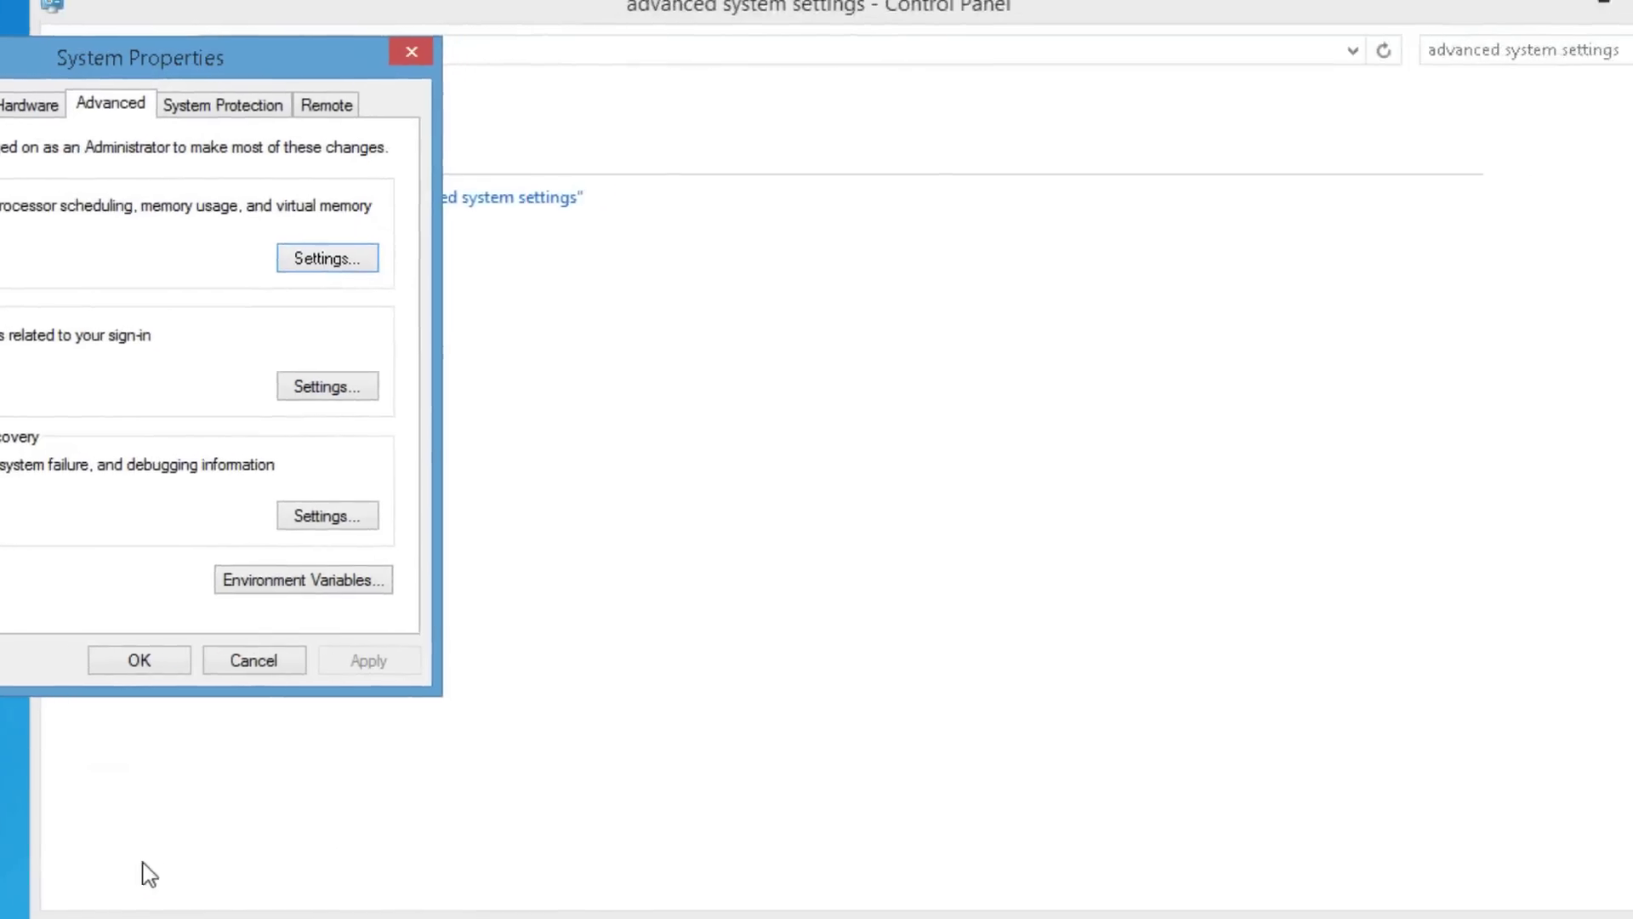
{"action": "left_click", "coordinate": [116, 662]}
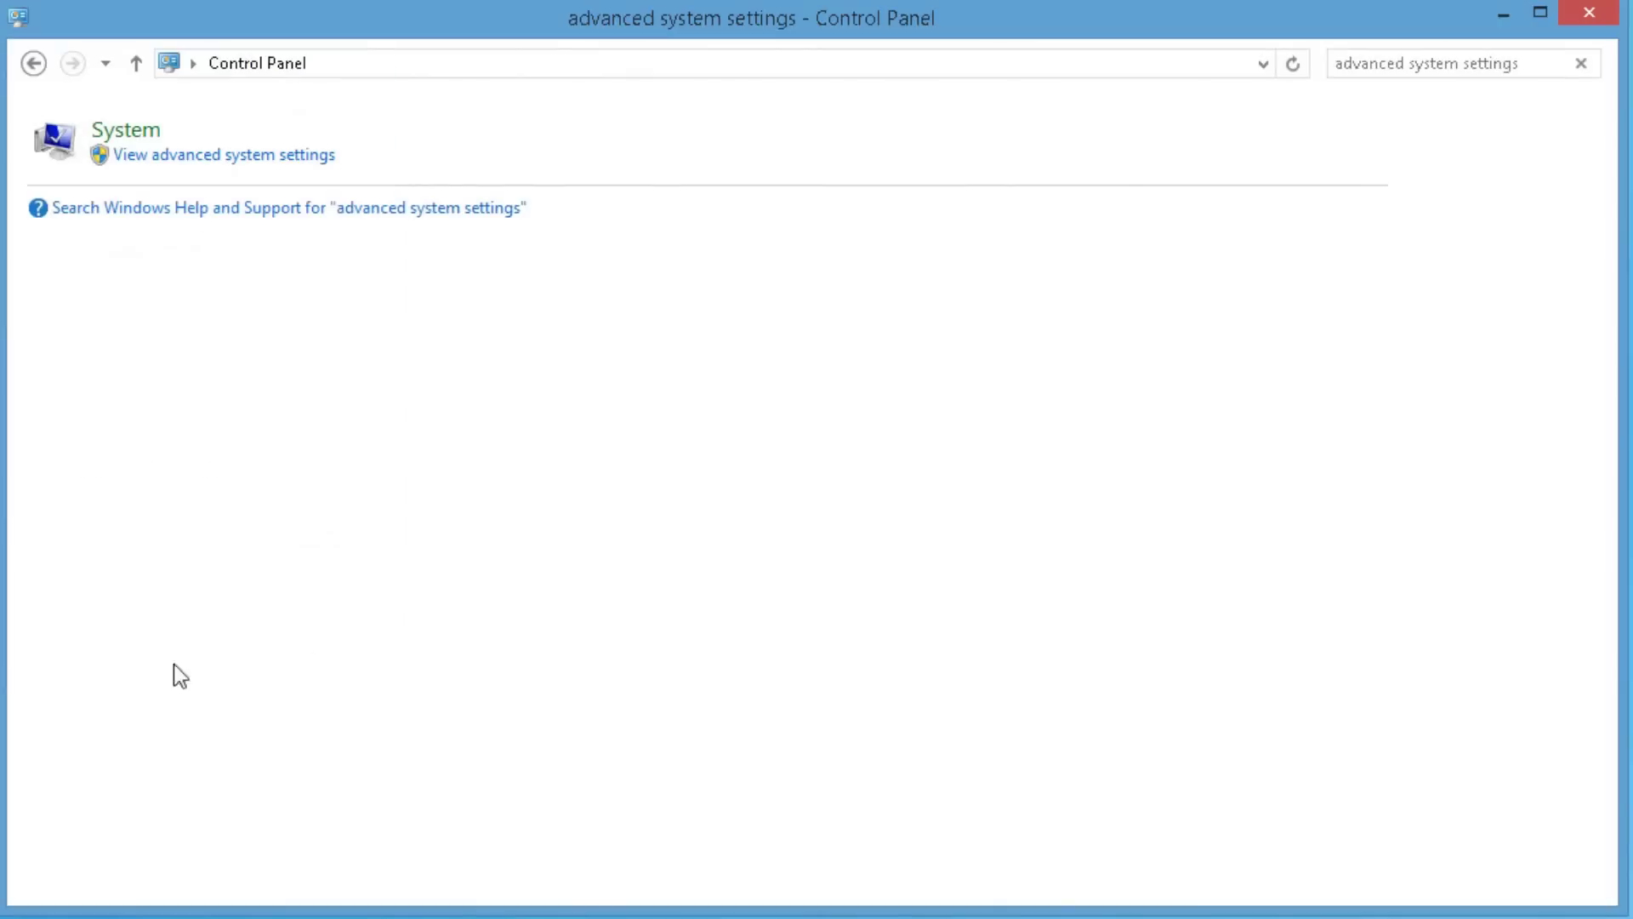
- Search Control Panel for 'power options' and select the High performance power plan
{"action": "left_click", "coordinate": [1519, 62]}
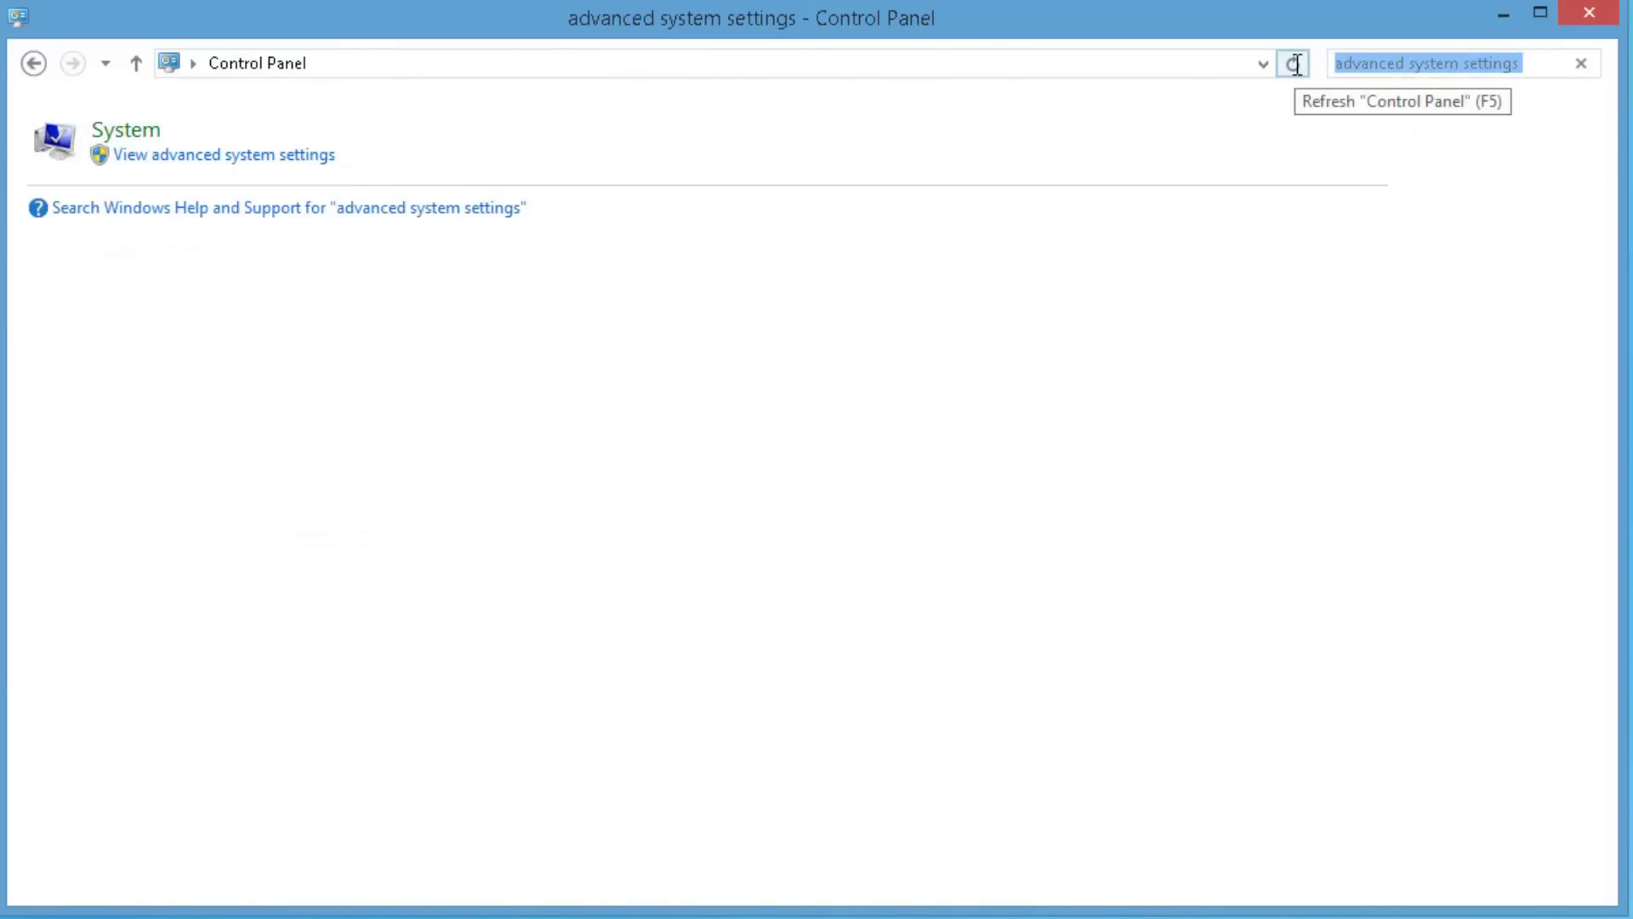
{"action": "key", "text": "BackSpace"}
{"action": "type", "text": "power options"}
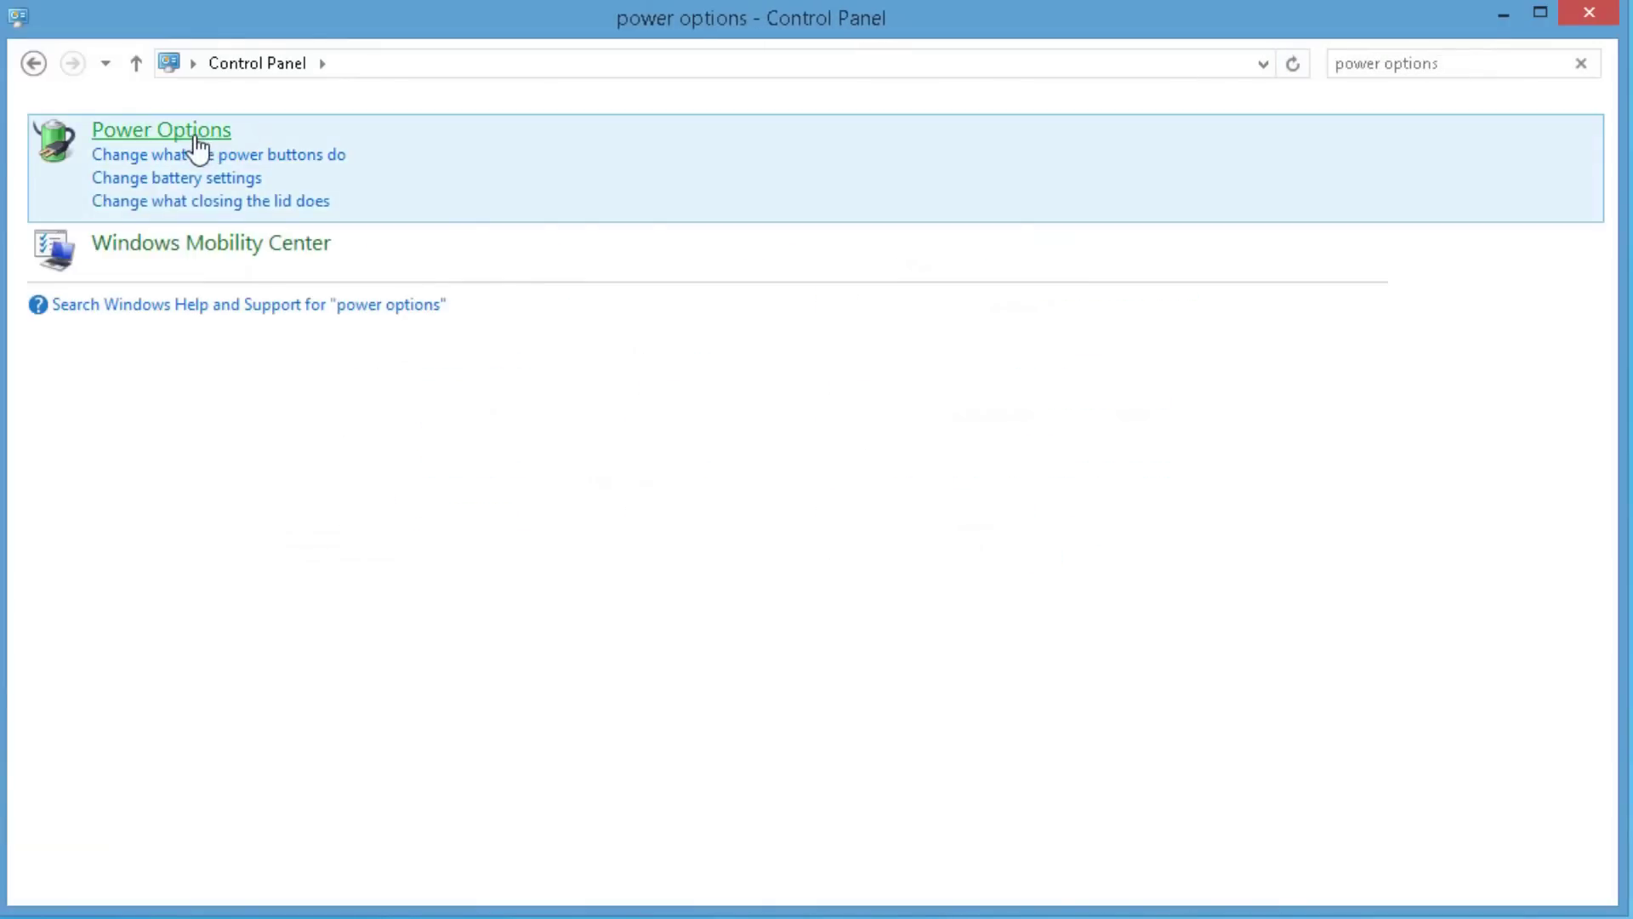
{"action": "left_click", "coordinate": [193, 137]}
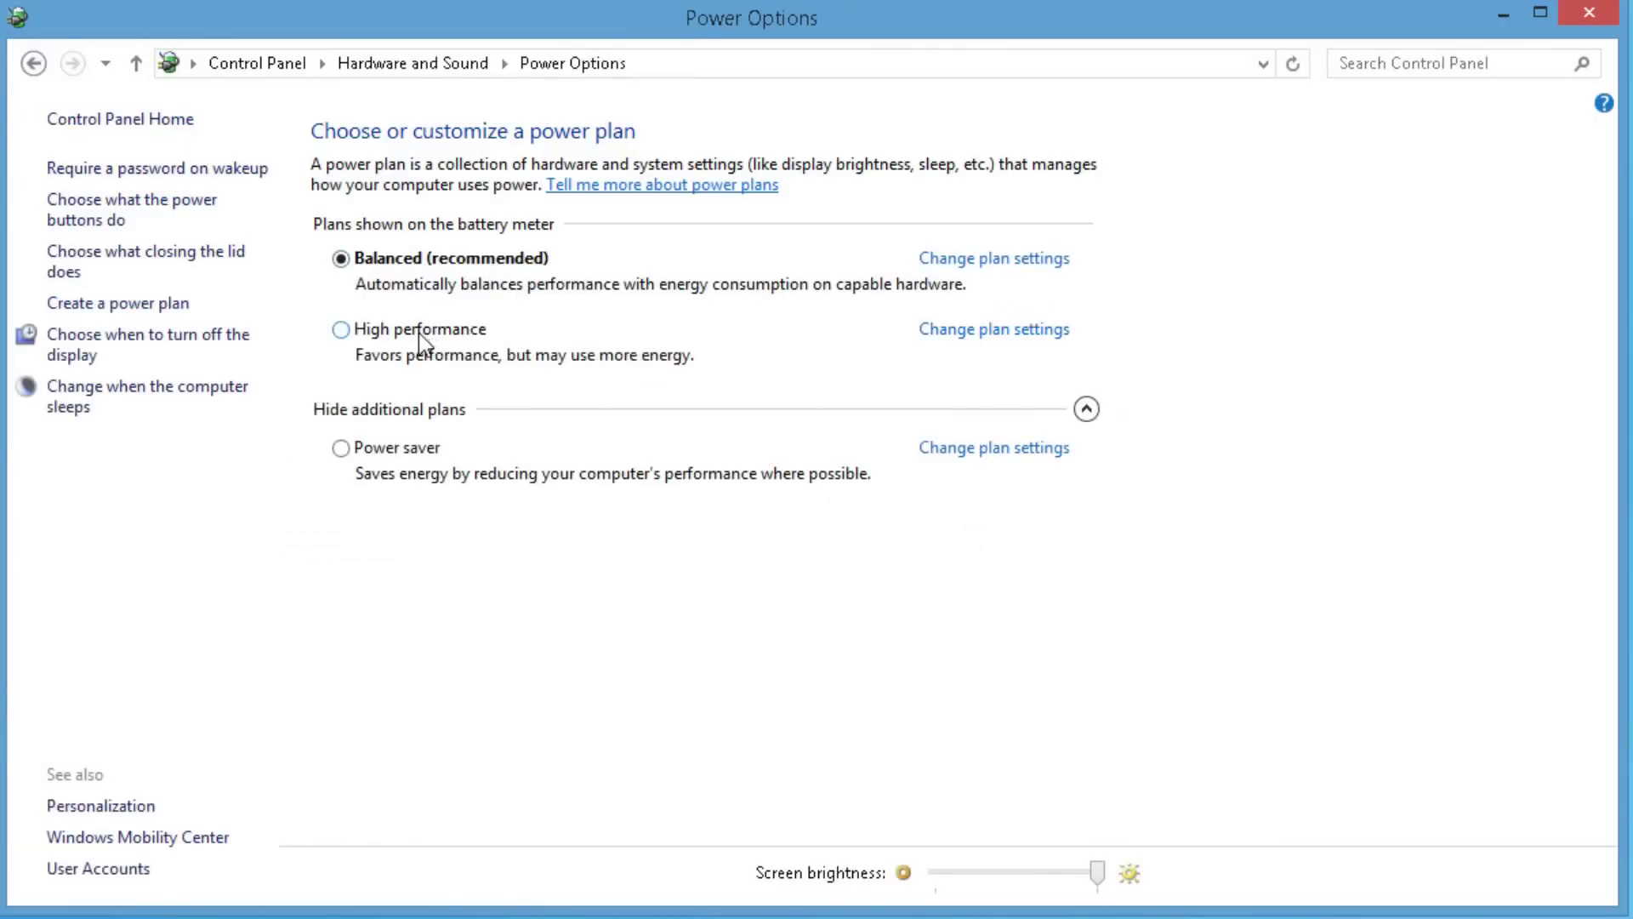
{"action": "left_click", "coordinate": [397, 333]}
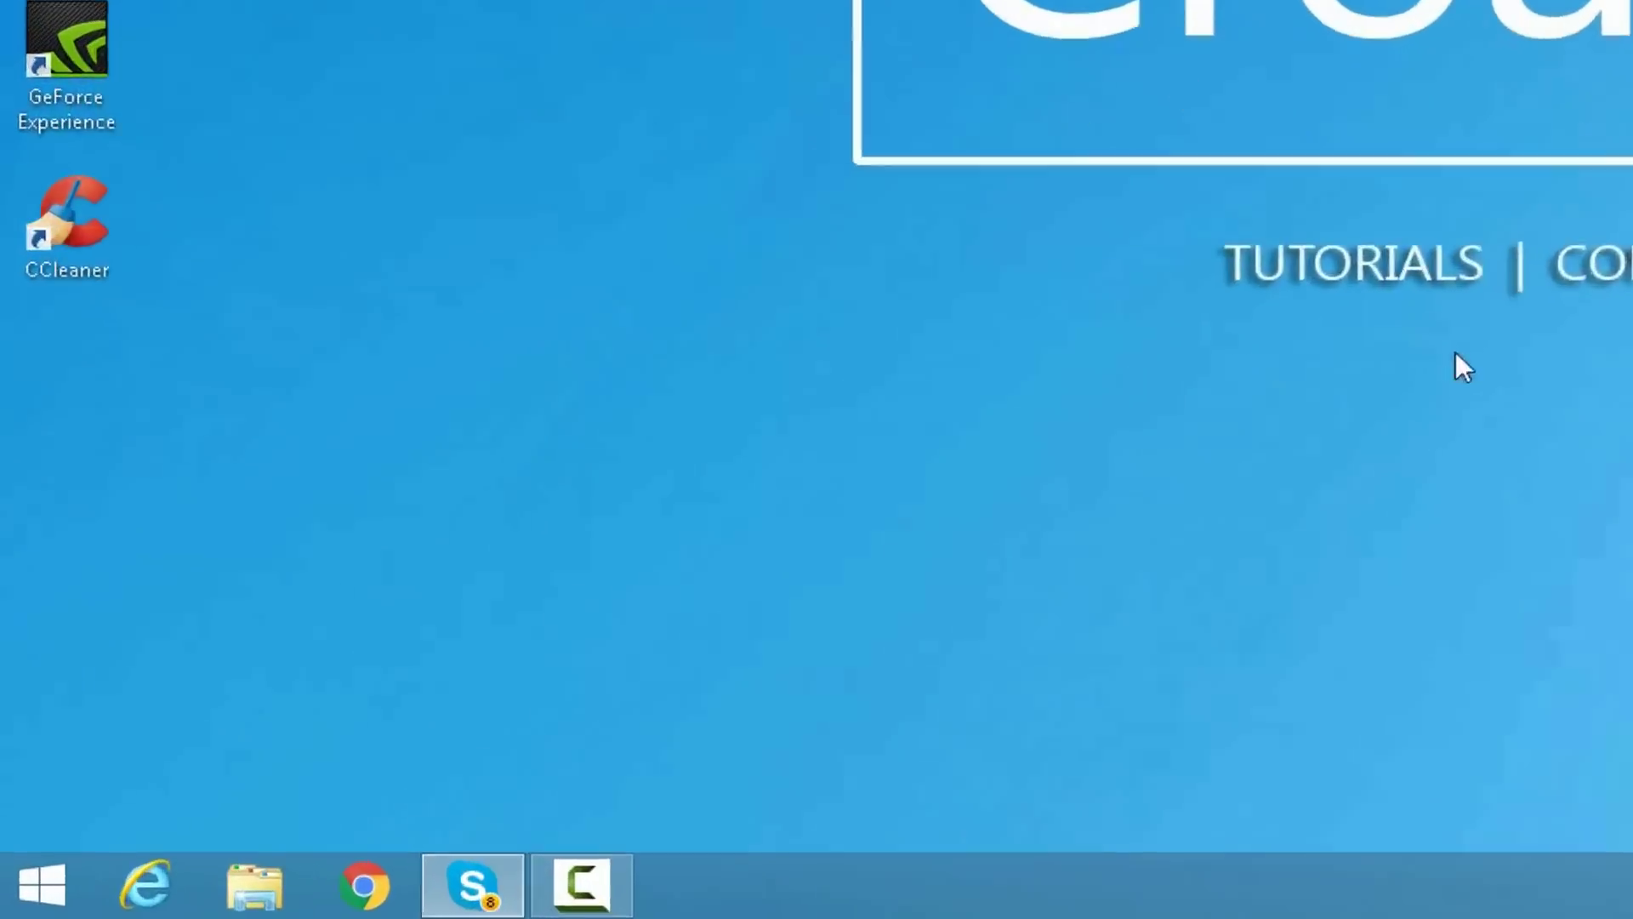
- Delete everything in the %temp% folder, skipping the in-use CamRec0 and Skype items
{"action": "key", "text": "super+r"}
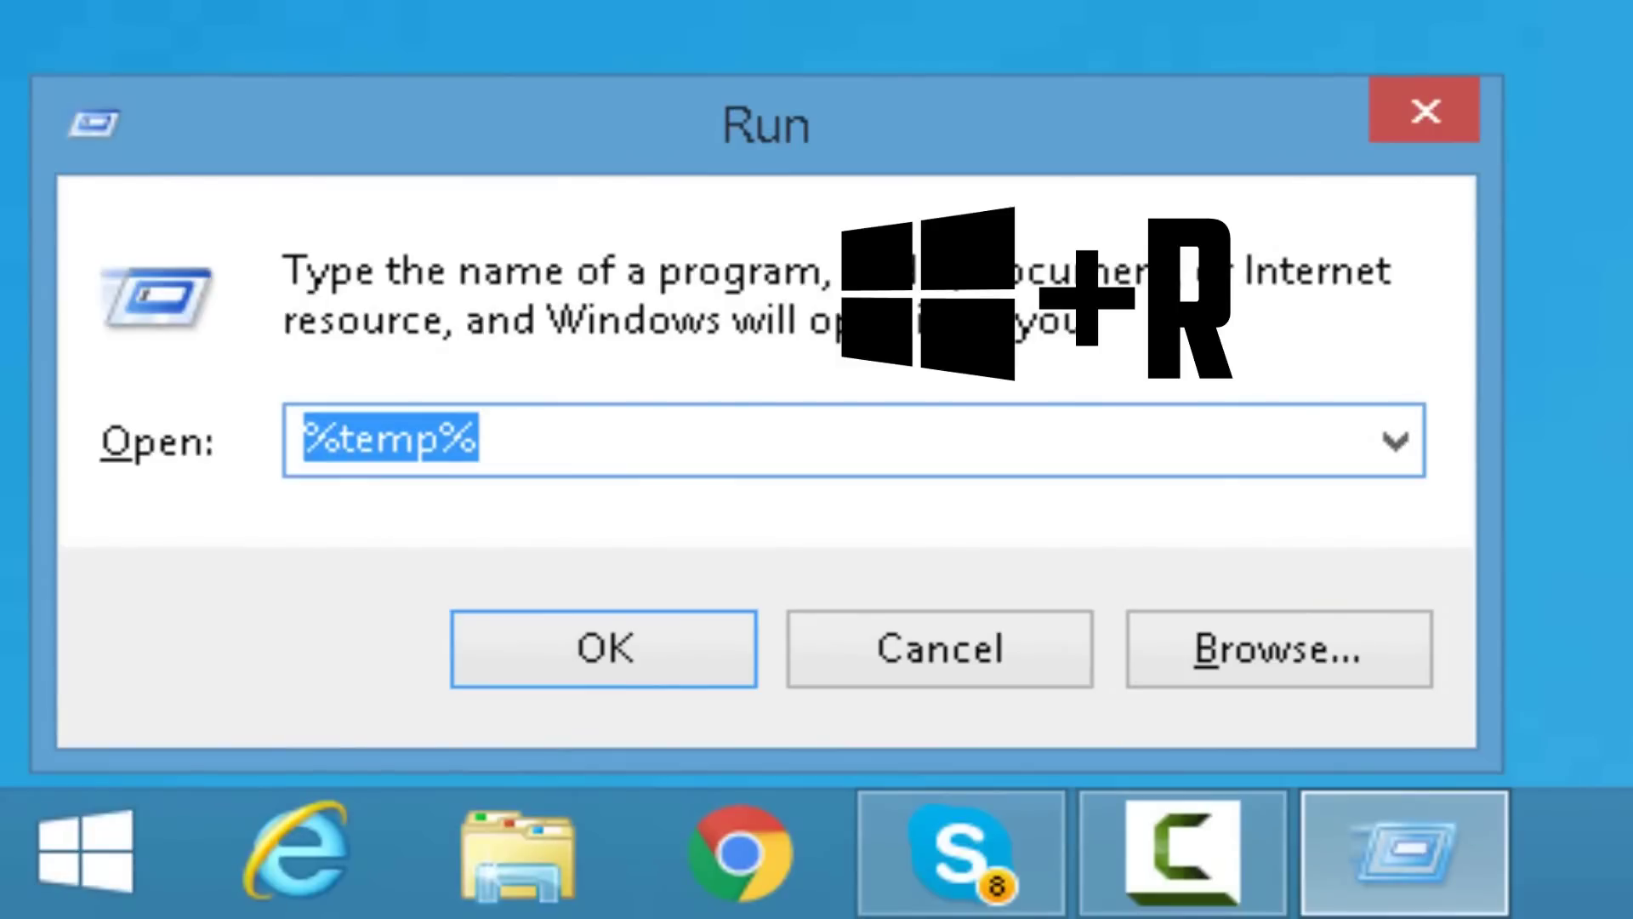
{"action": "key", "text": "End"}
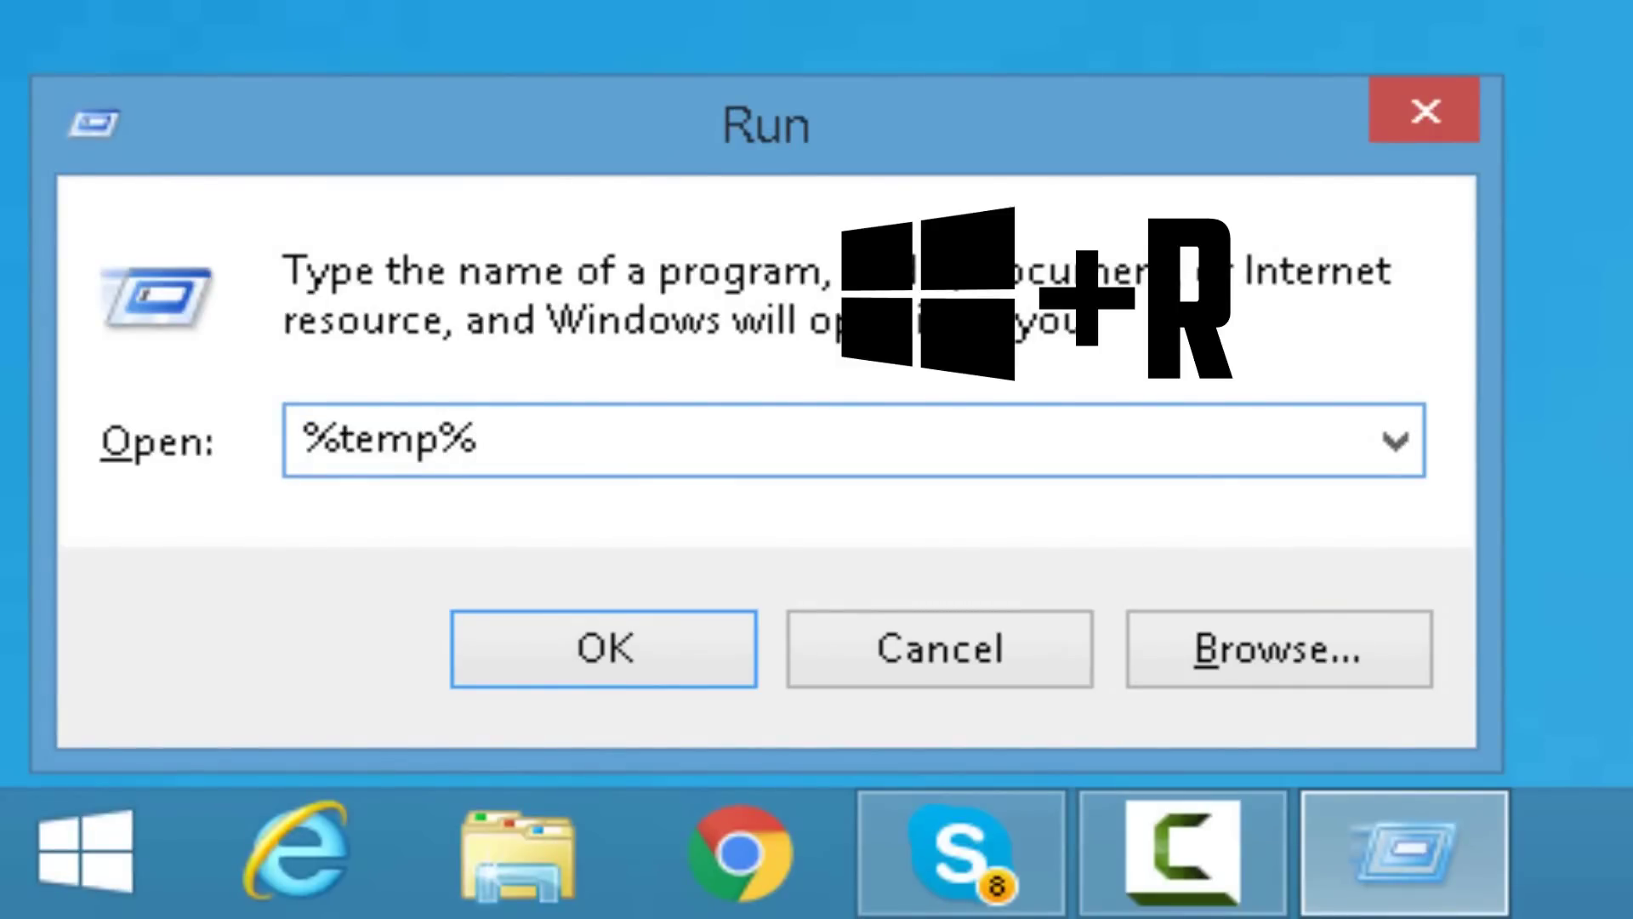
{"action": "key", "text": "Return"}
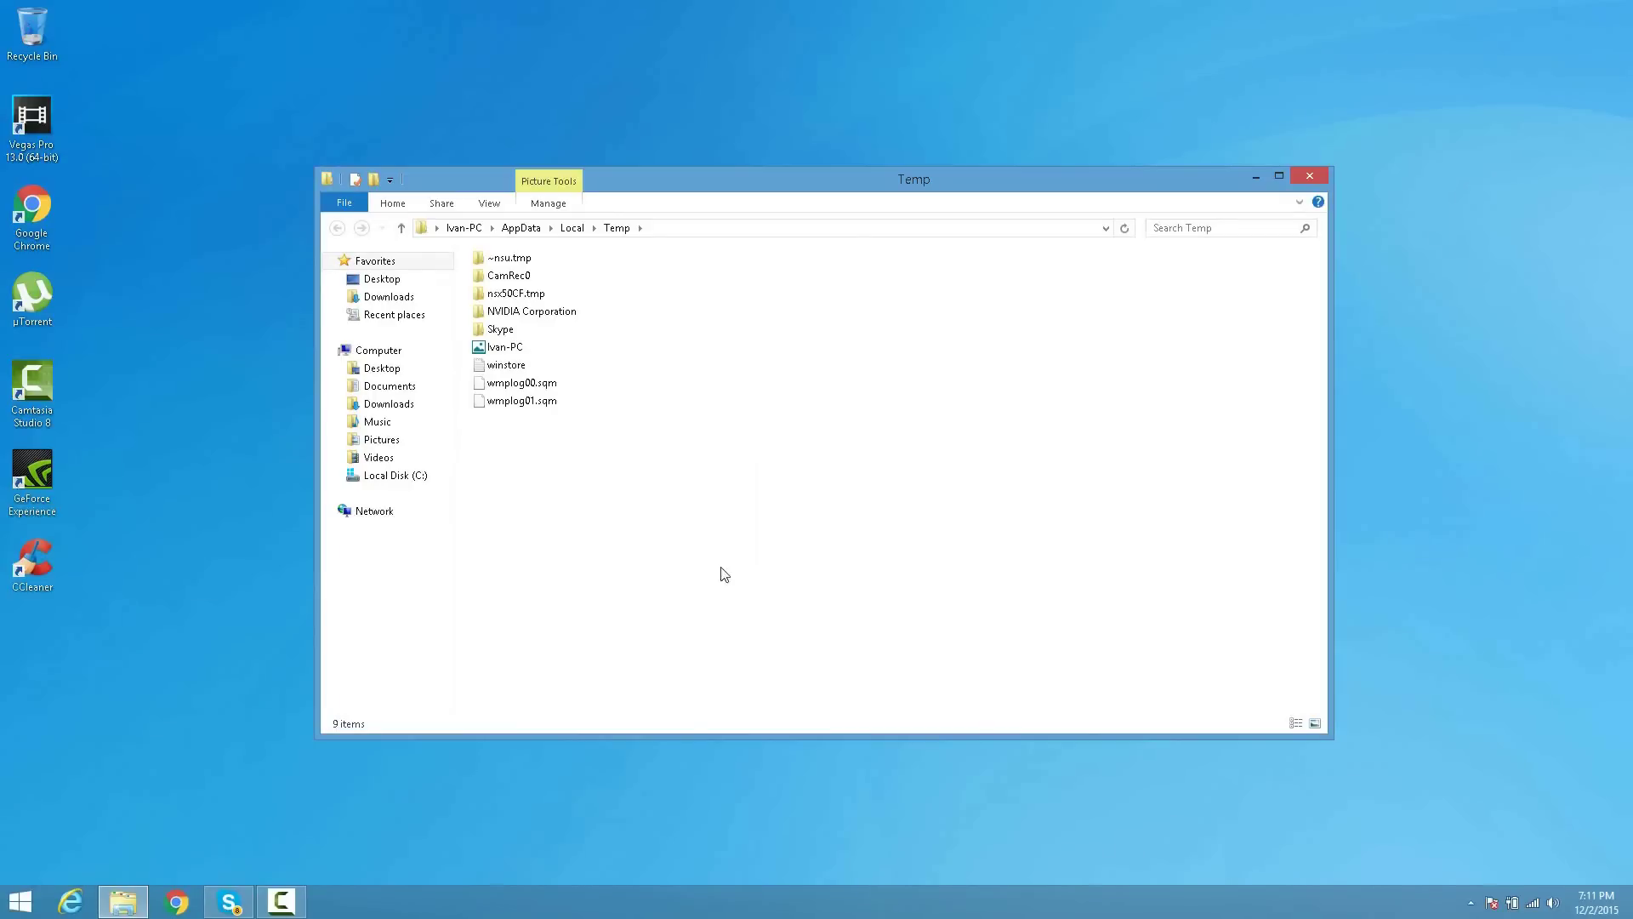
{"action": "key", "text": "ctrl+a"}
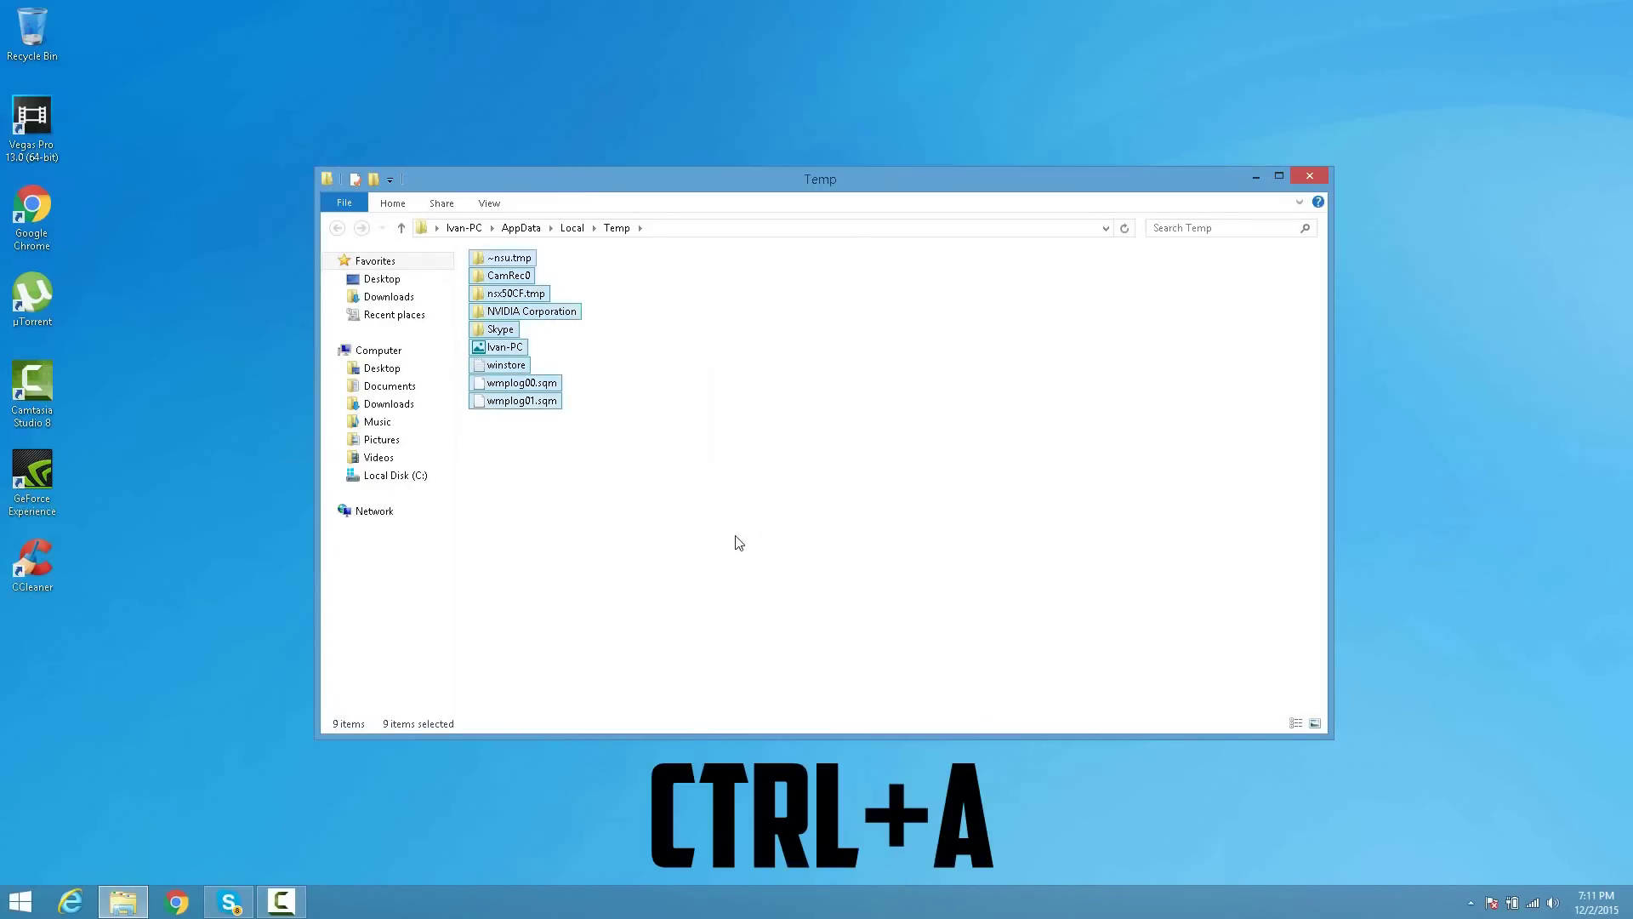
{"action": "key", "text": "Delete"}
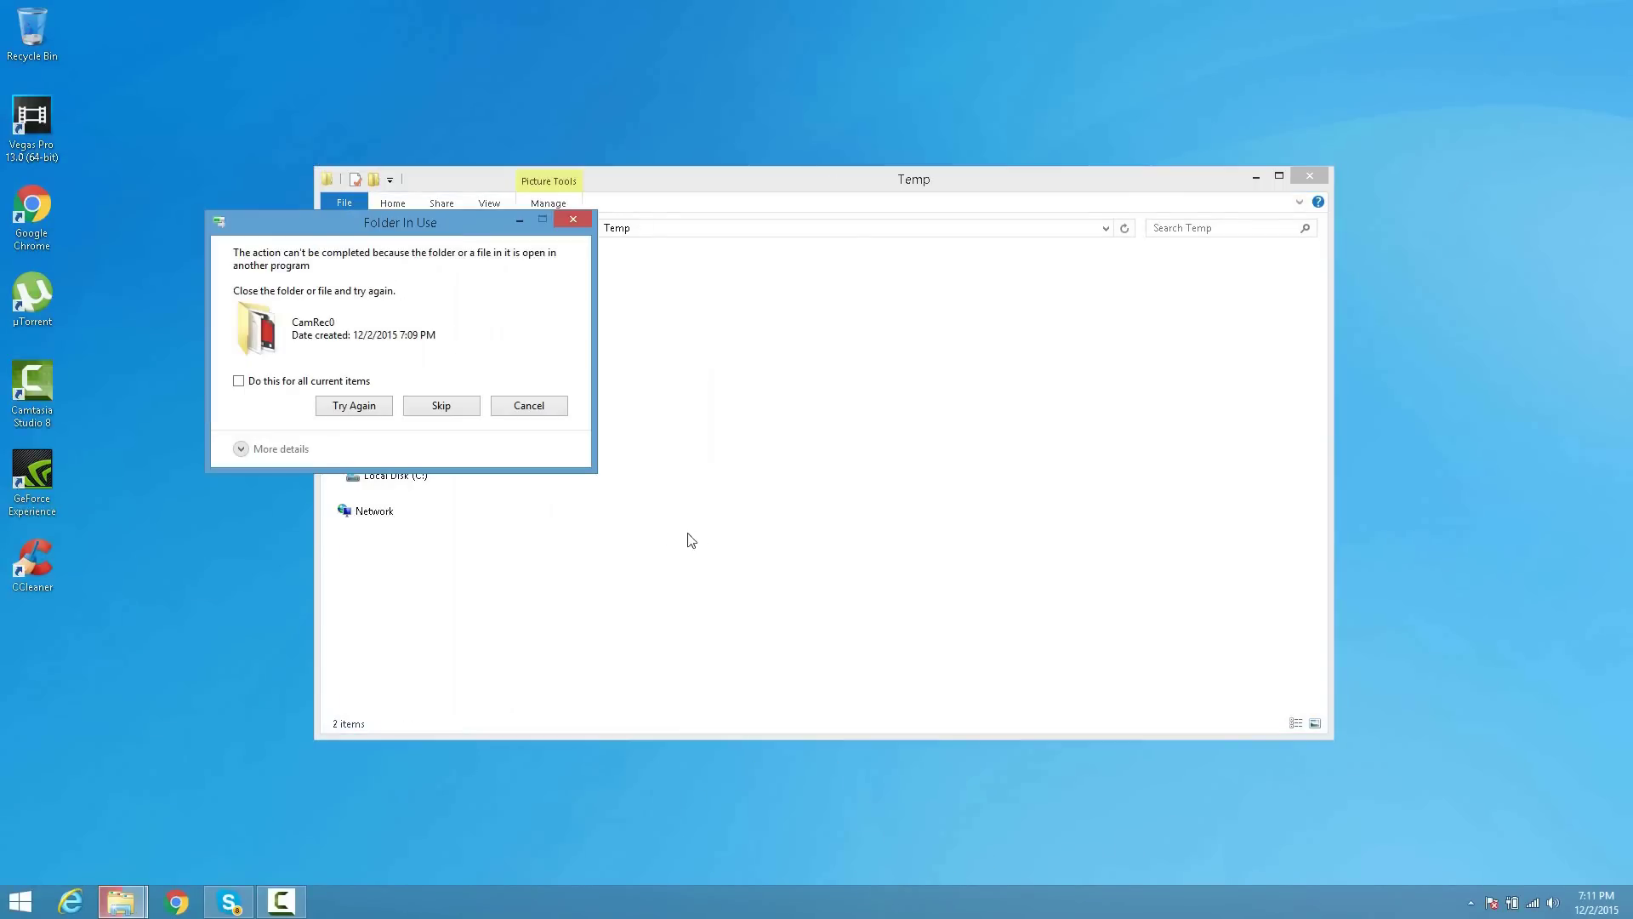
{"action": "left_click_drag", "start_coordinate": [475, 223], "coordinate": [850, 273]}
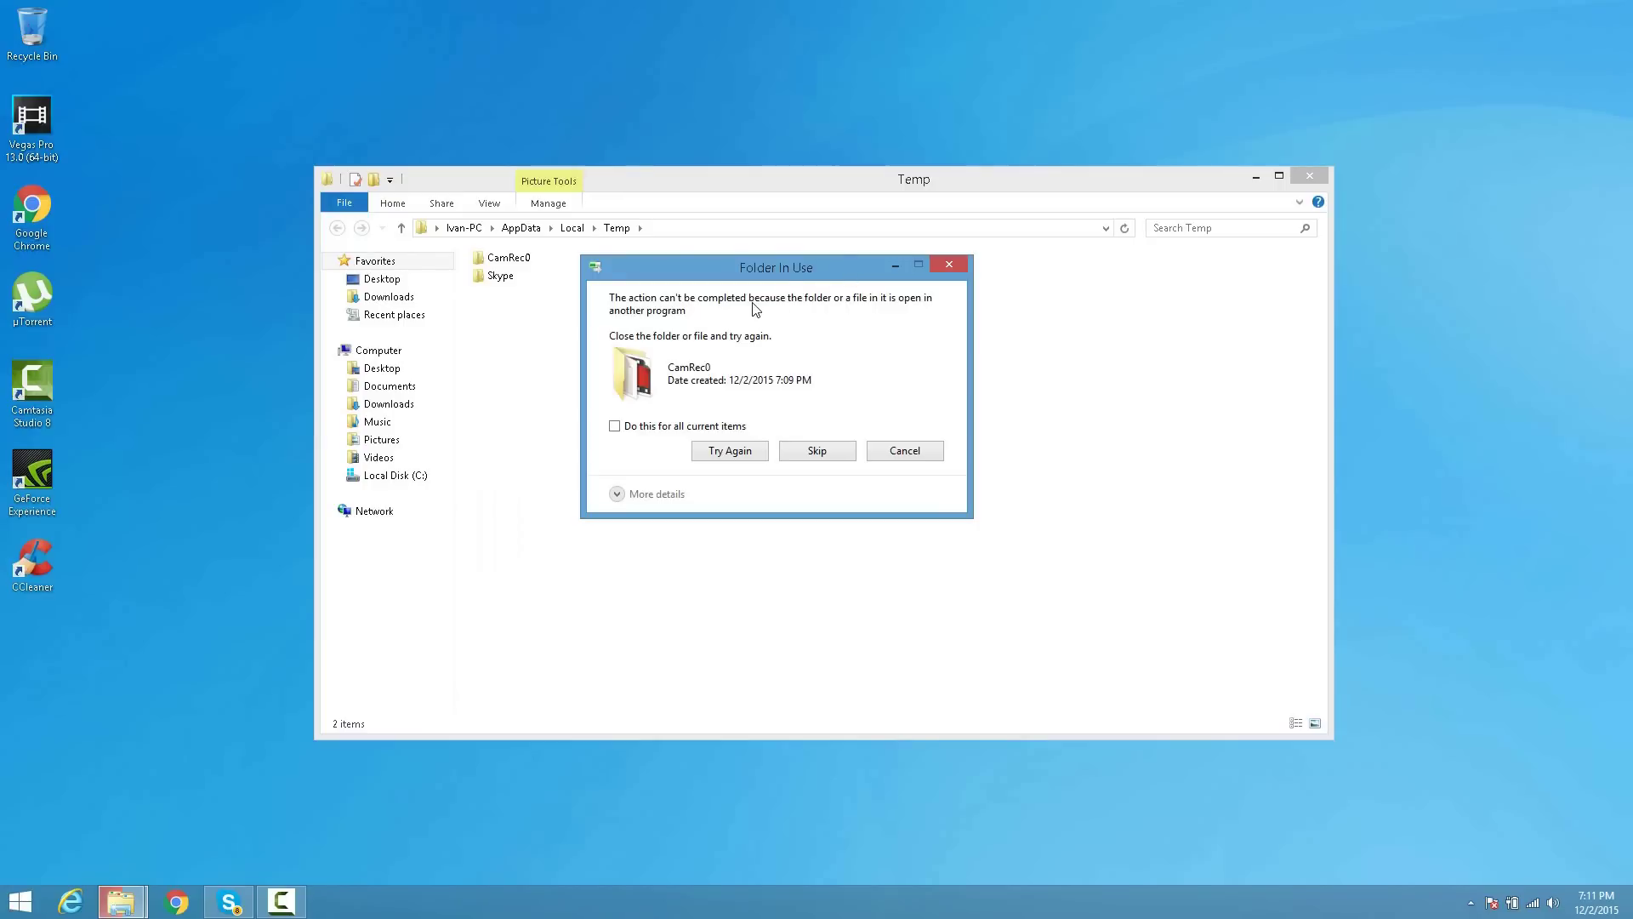
{"action": "left_click", "coordinate": [816, 453]}
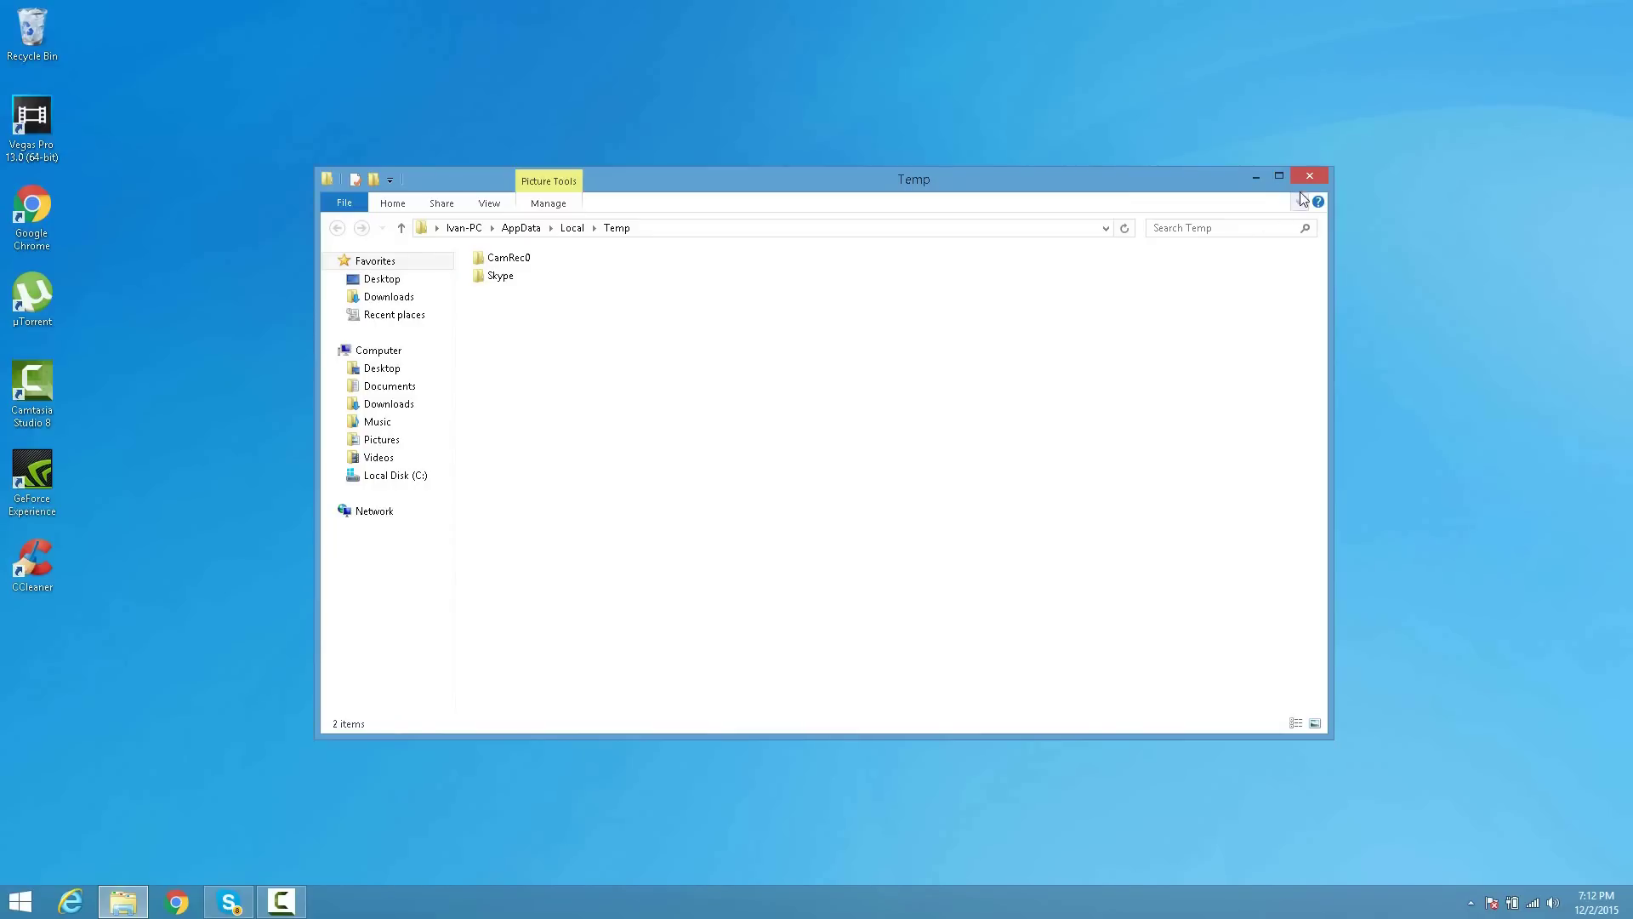
- Launch msconfig and follow its Startup section through to Task Manager's startup list
{"action": "key", "text": "super+r"}
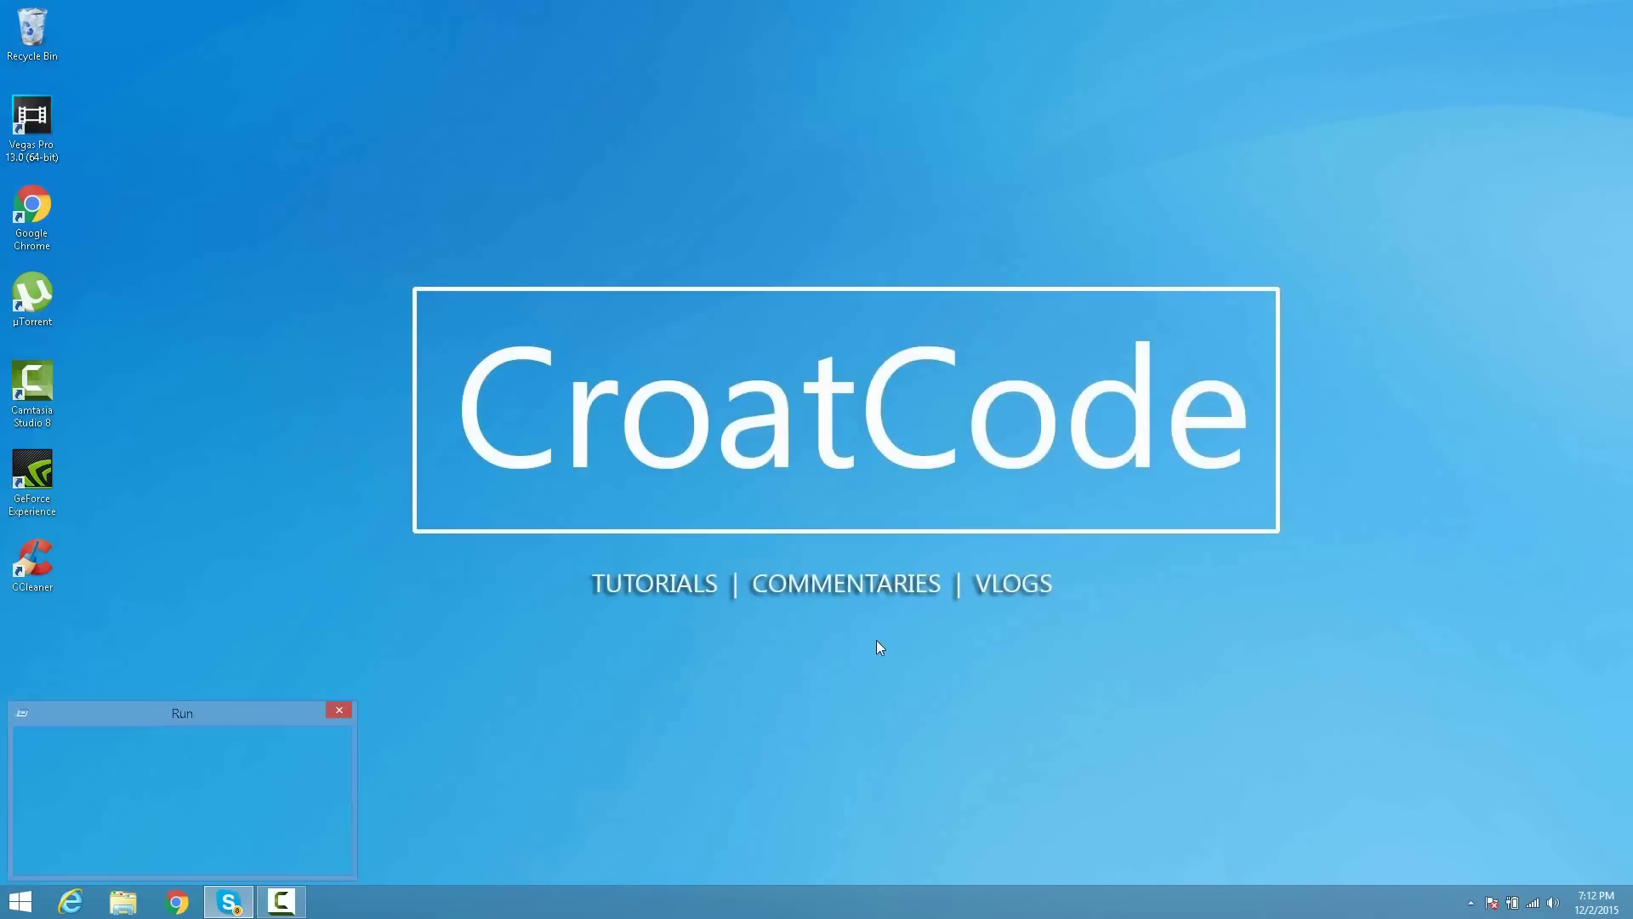
{"action": "type", "text": "msconfig"}
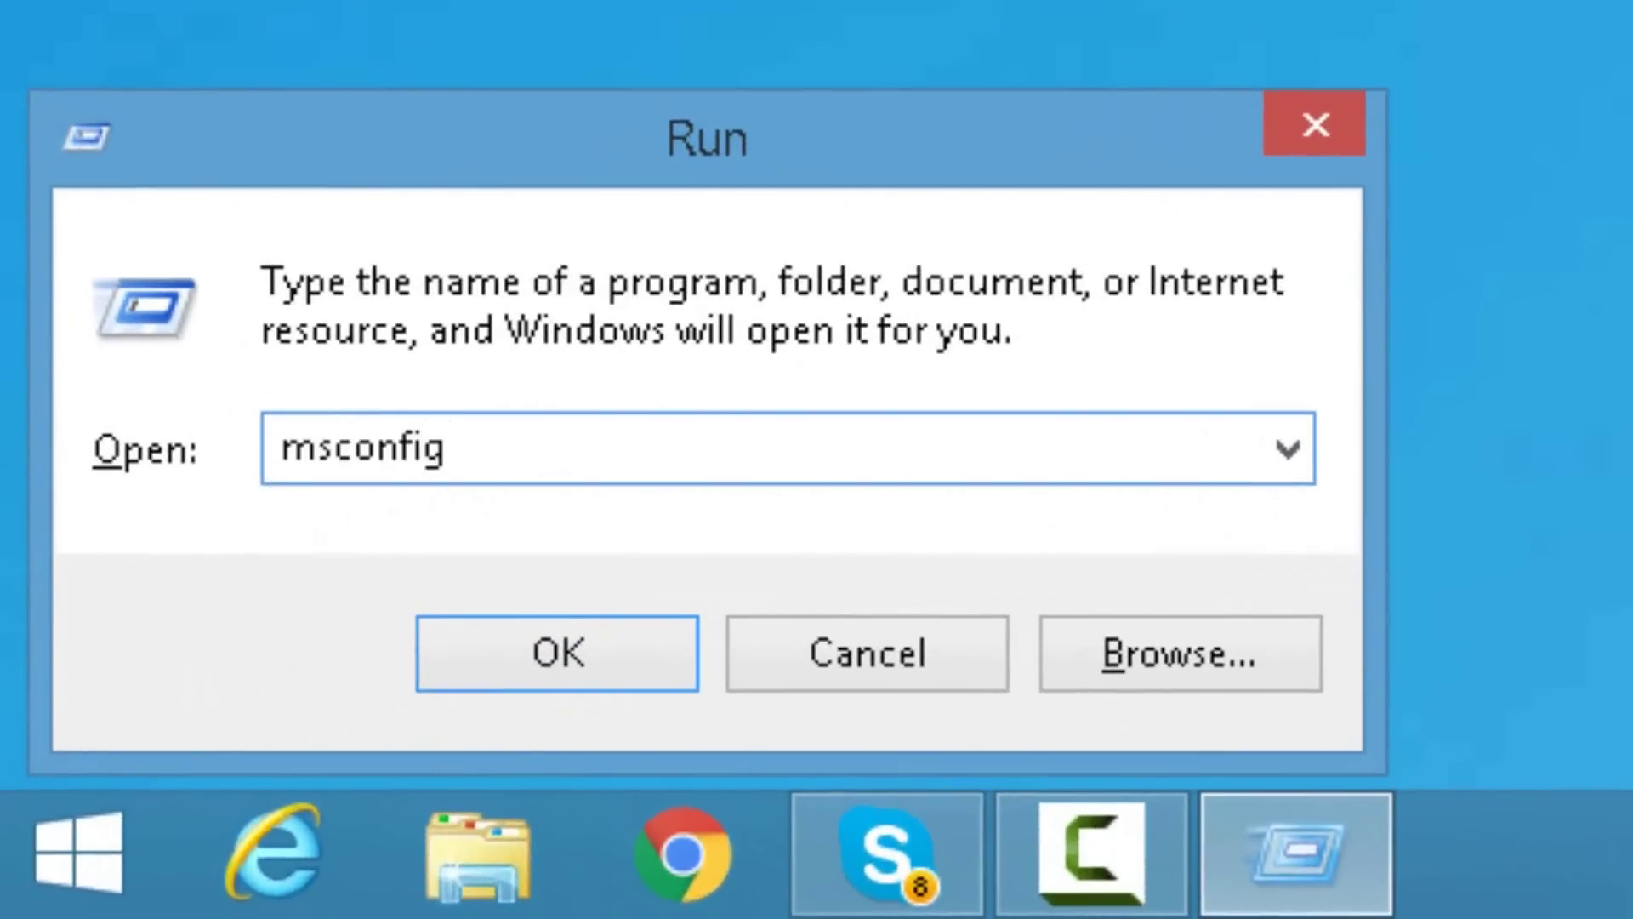
{"action": "key", "text": "Return"}
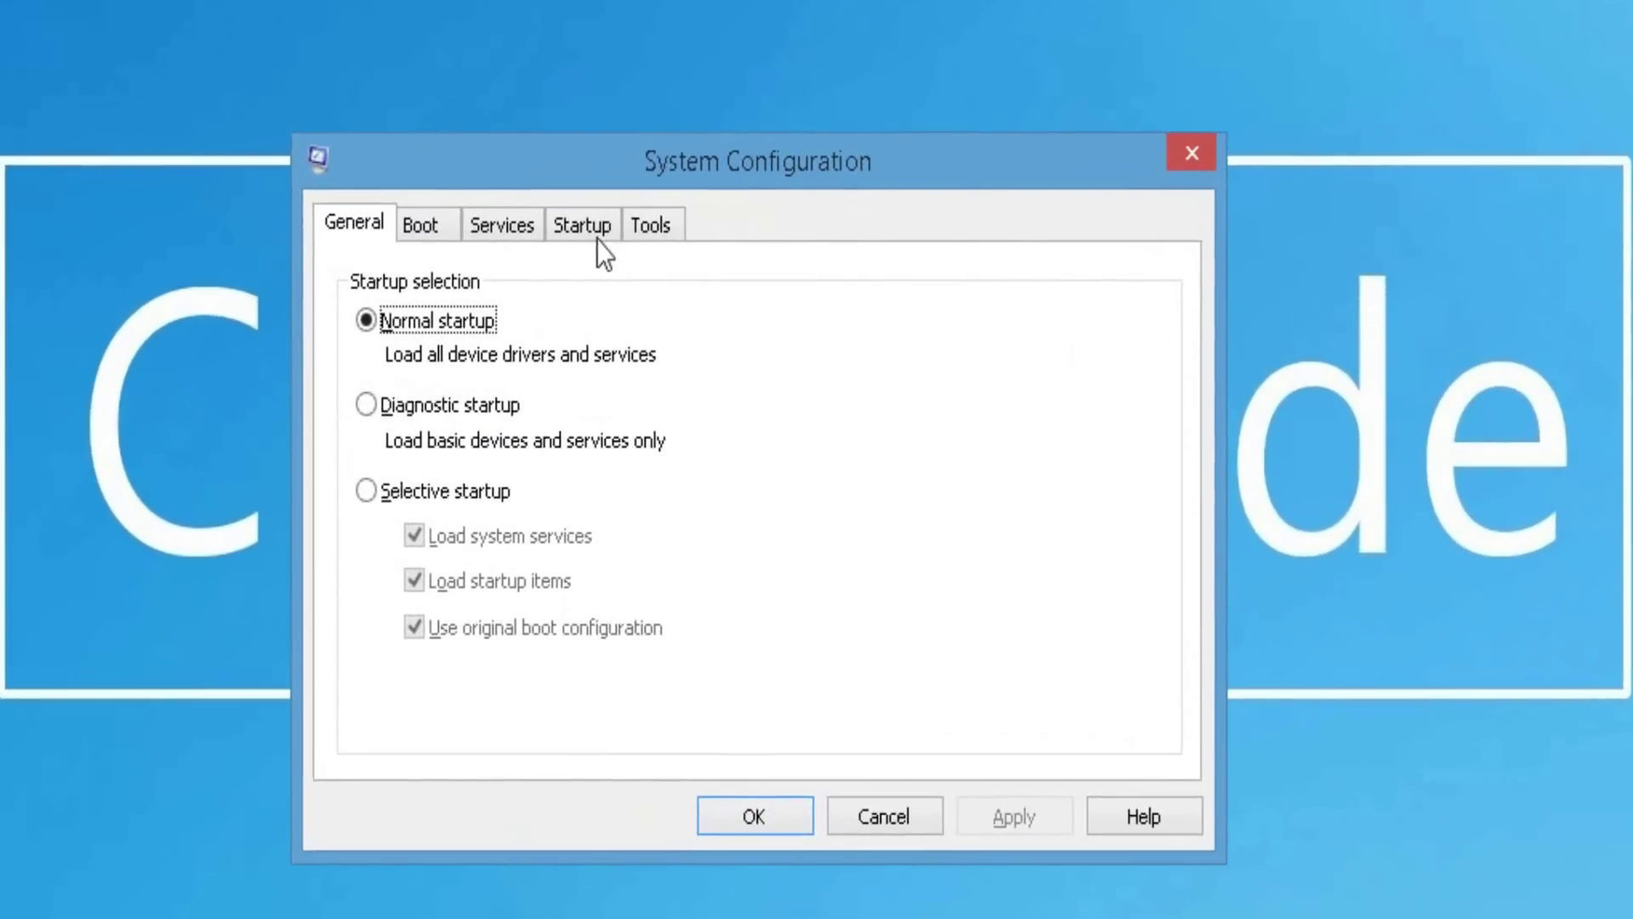
{"action": "left_click", "coordinate": [592, 230]}
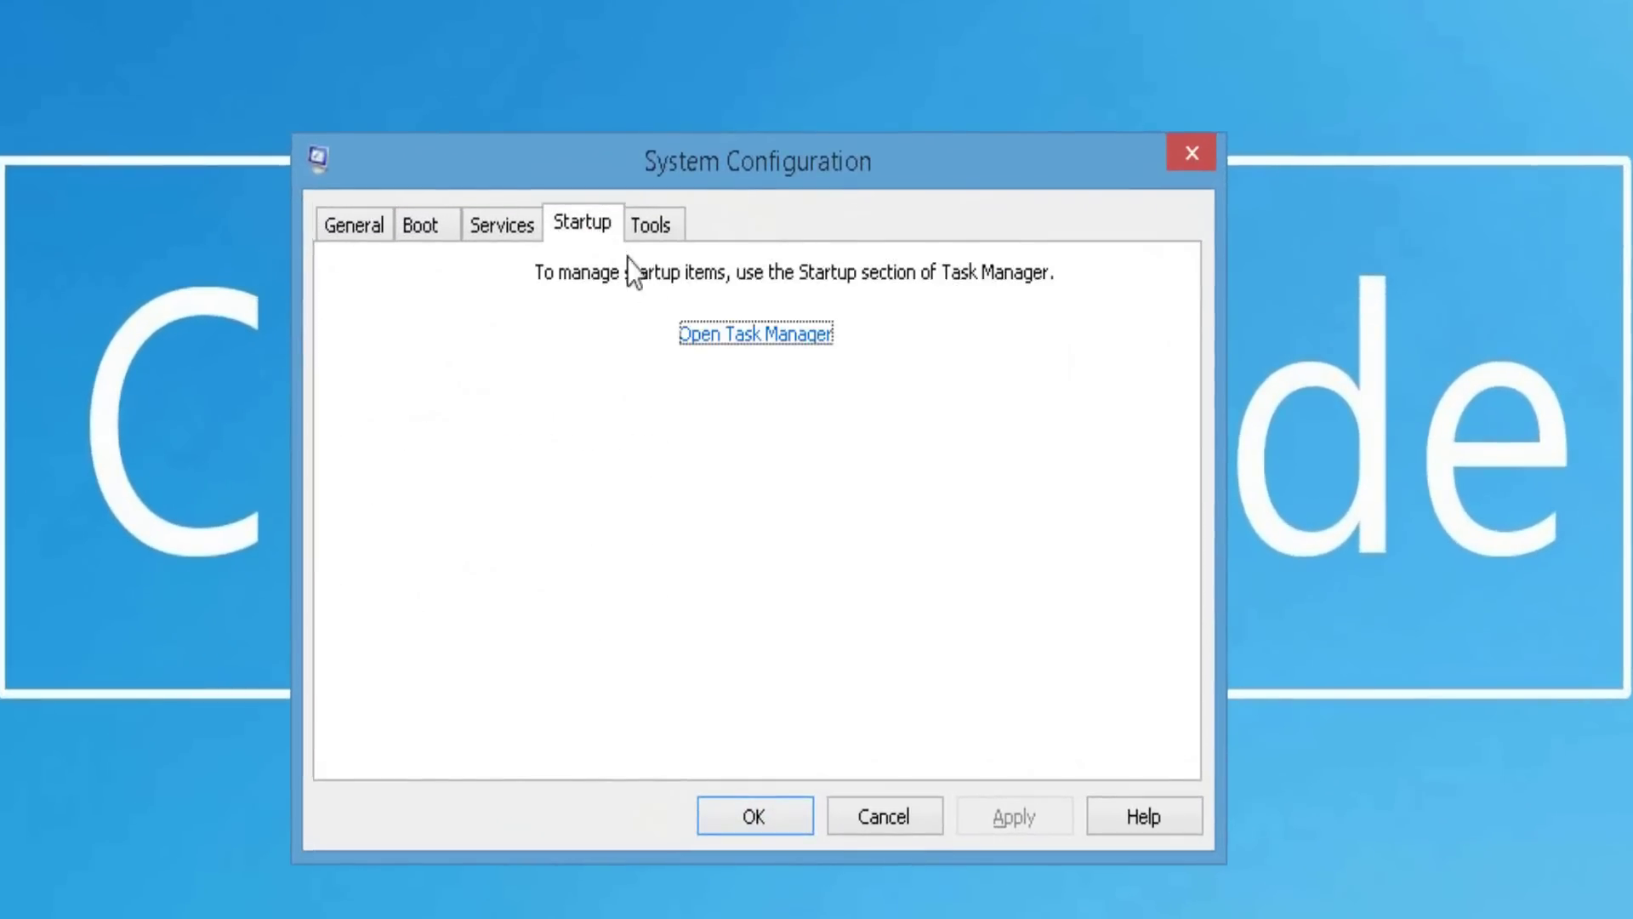
{"action": "left_click", "coordinate": [737, 349]}
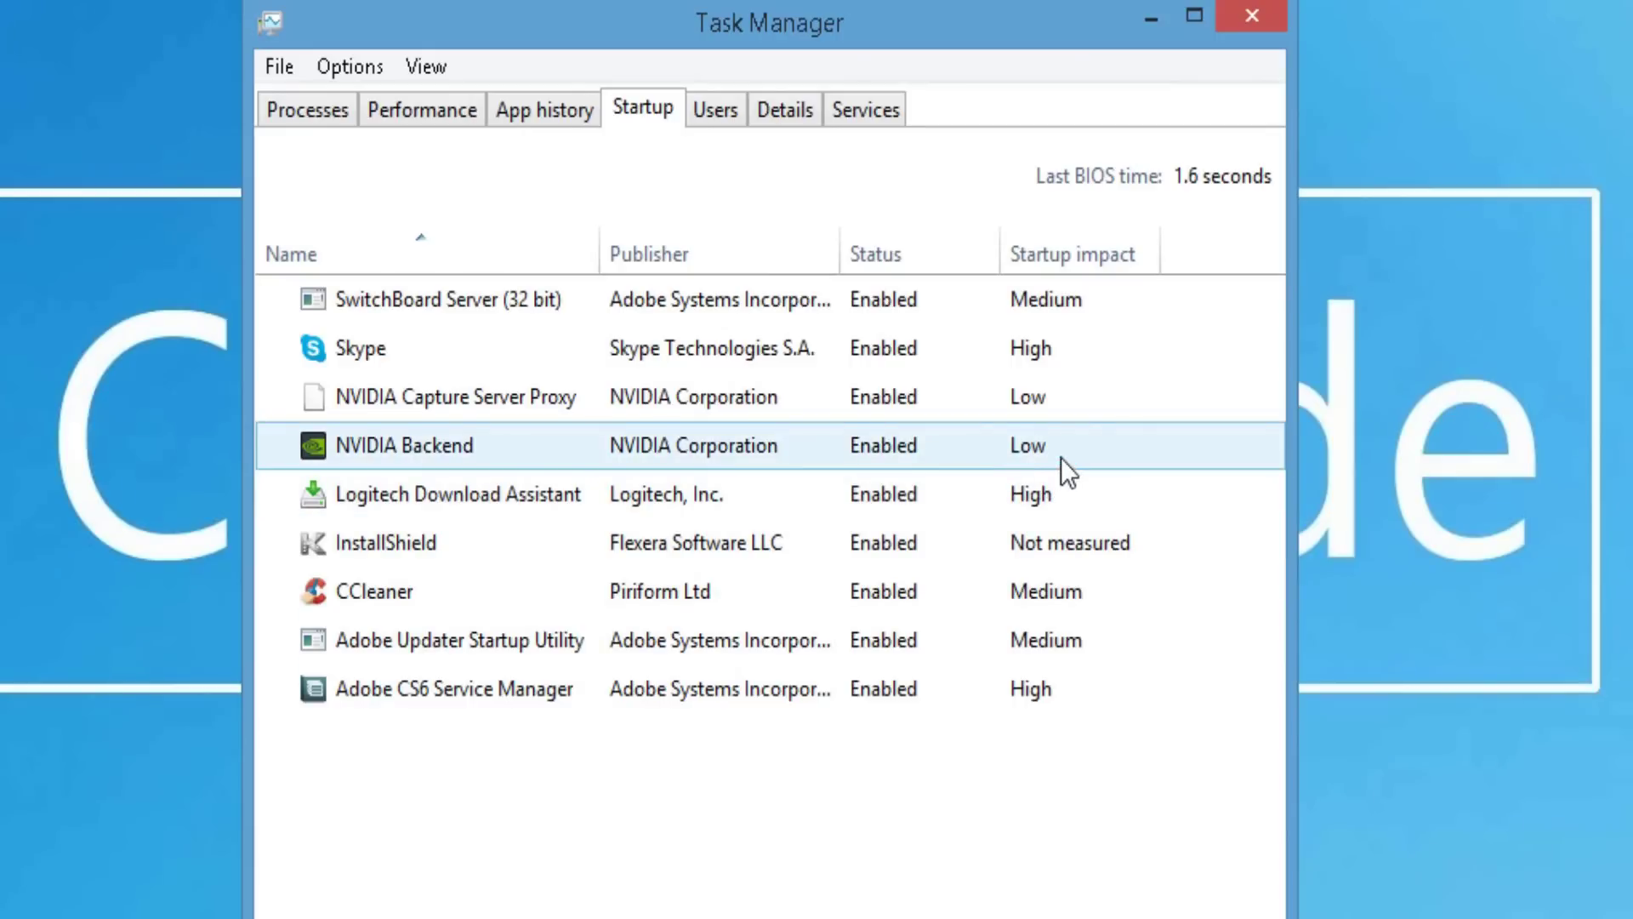
- Disable Logitech Download Assistant at startup, then browse Task Manager's running processes
{"action": "right_click", "coordinate": [1077, 488]}
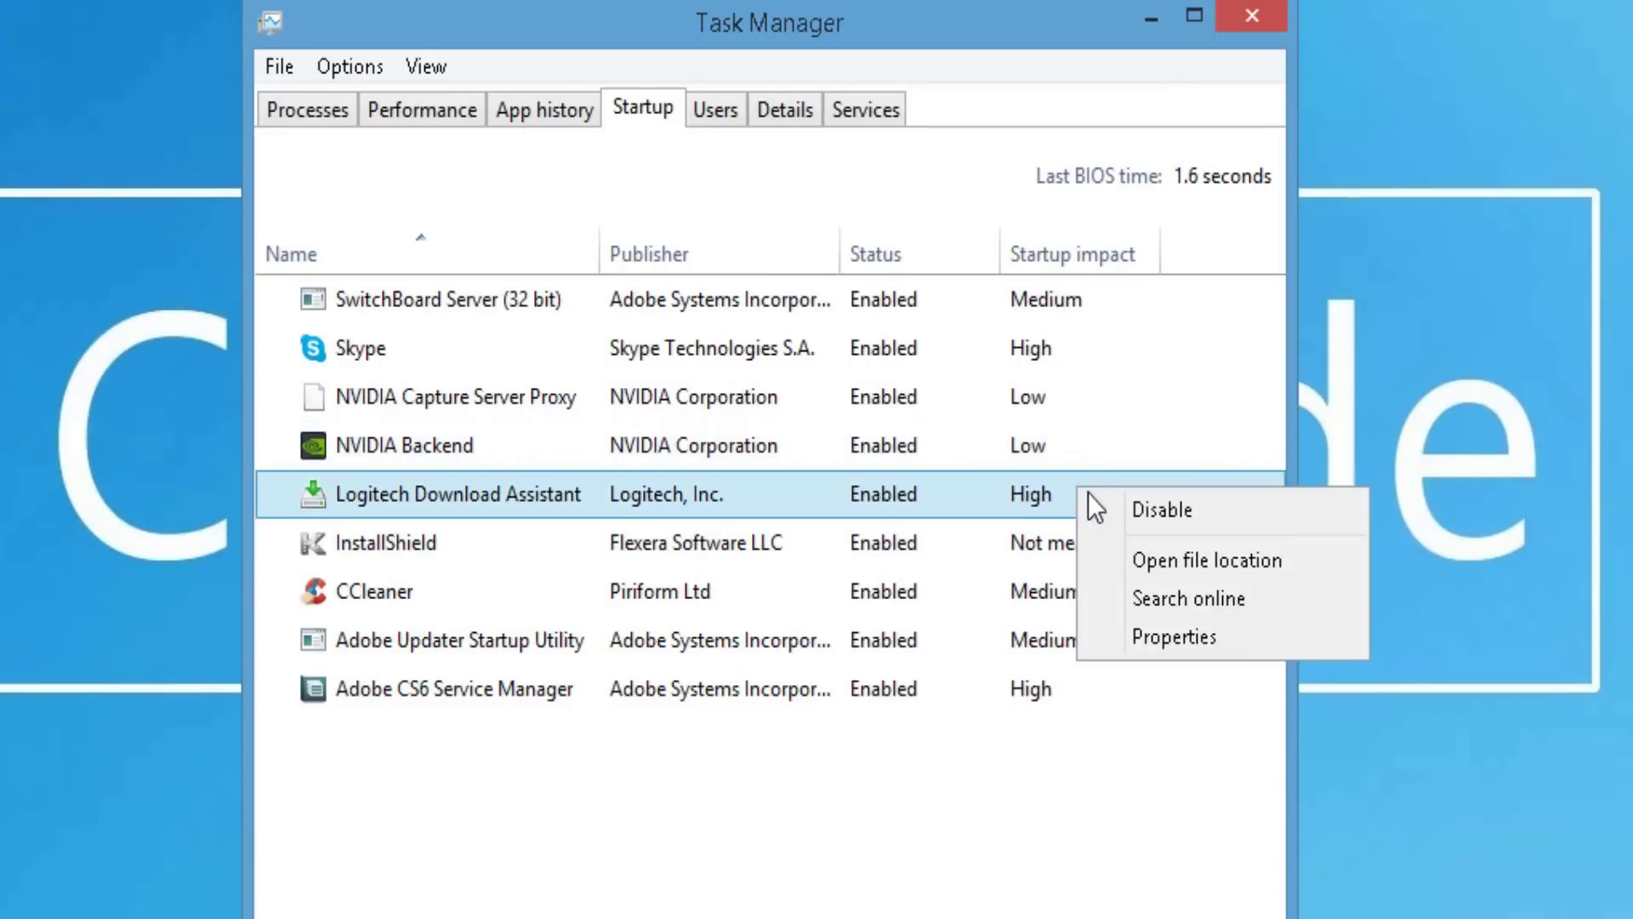
{"action": "left_click", "coordinate": [1092, 500]}
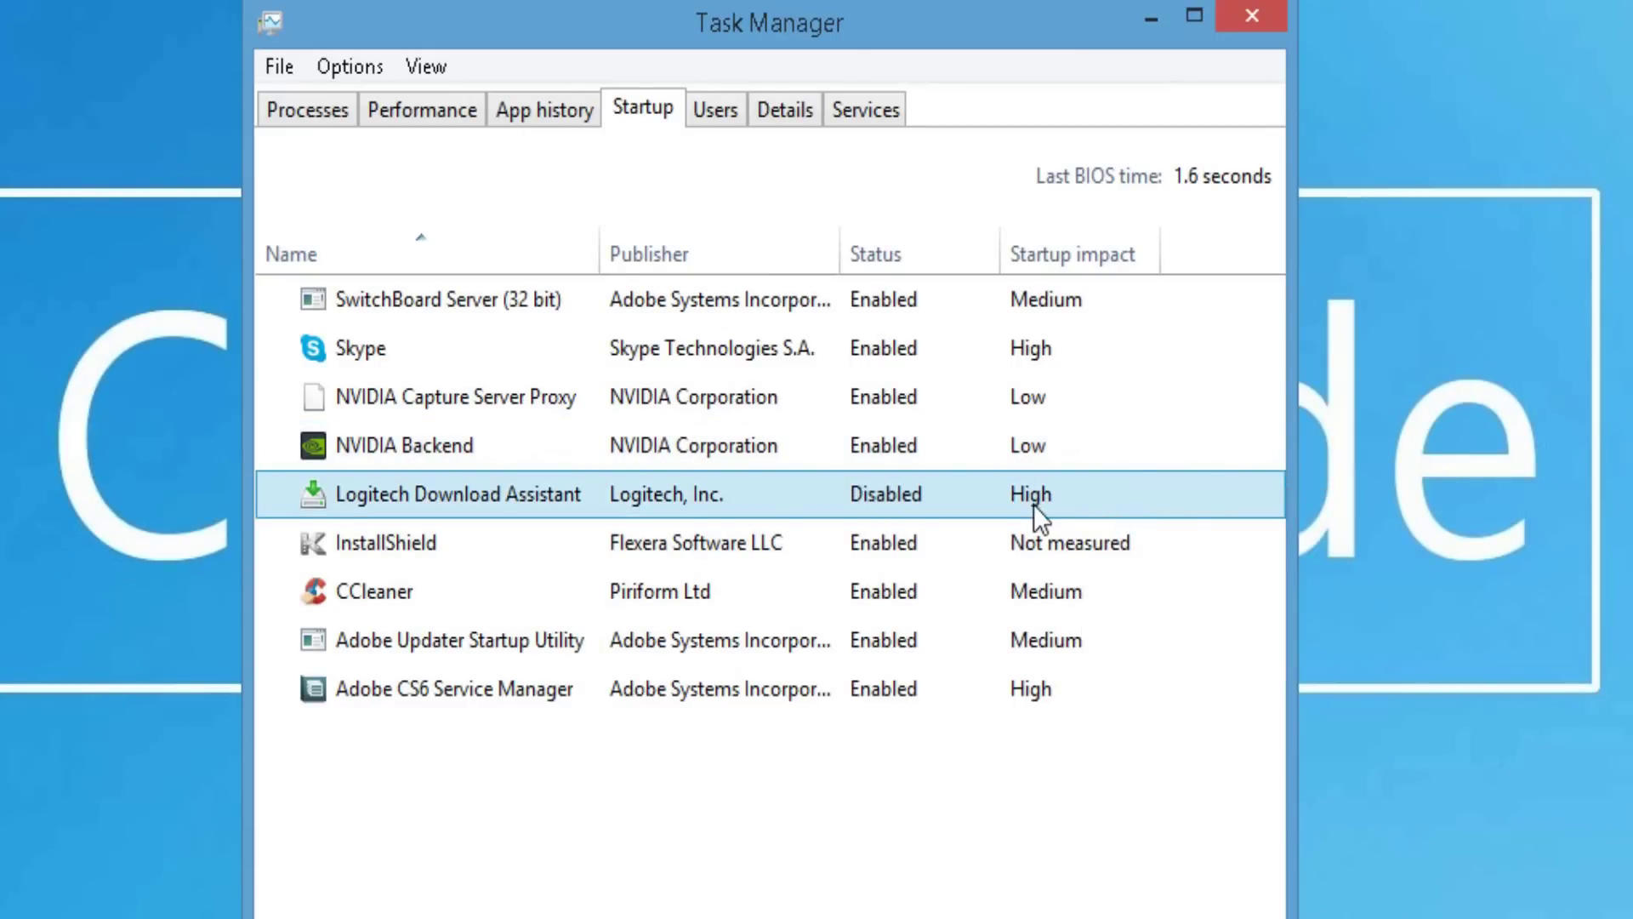
{"action": "left_click", "coordinate": [311, 115]}
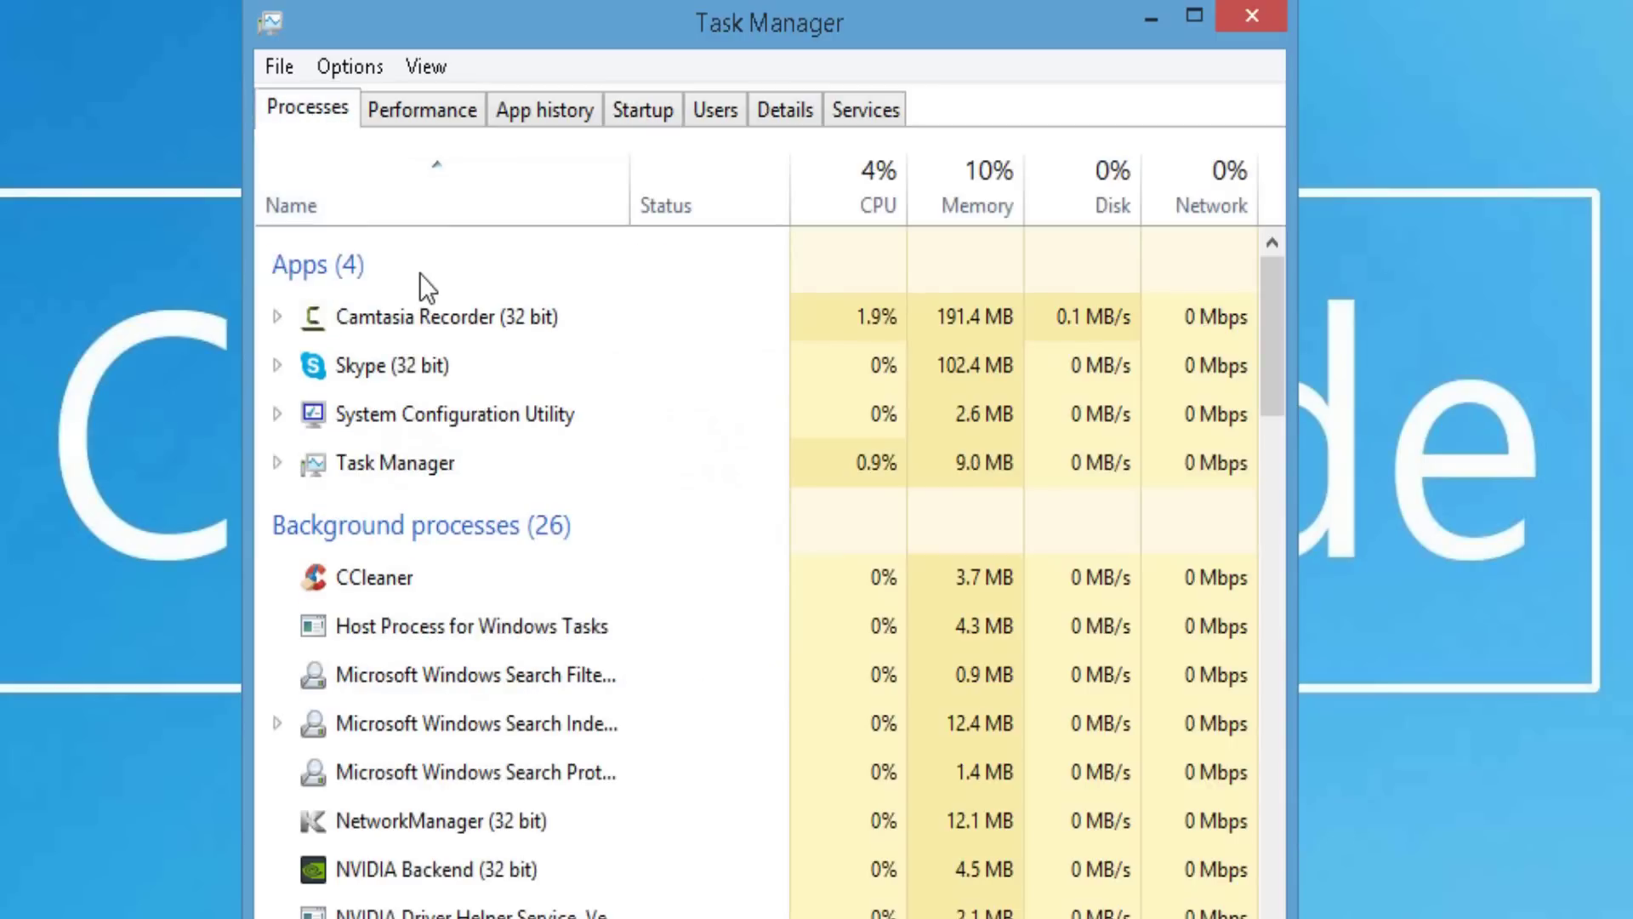
{"action": "scroll", "coordinate": [420, 274], "scroll_direction": "down", "scroll_amount": 1}
{"action": "scroll", "coordinate": [437, 517], "scroll_direction": "down", "scroll_amount": 1}
{"action": "scroll", "coordinate": [445, 509], "scroll_direction": "down", "scroll_amount": 2}
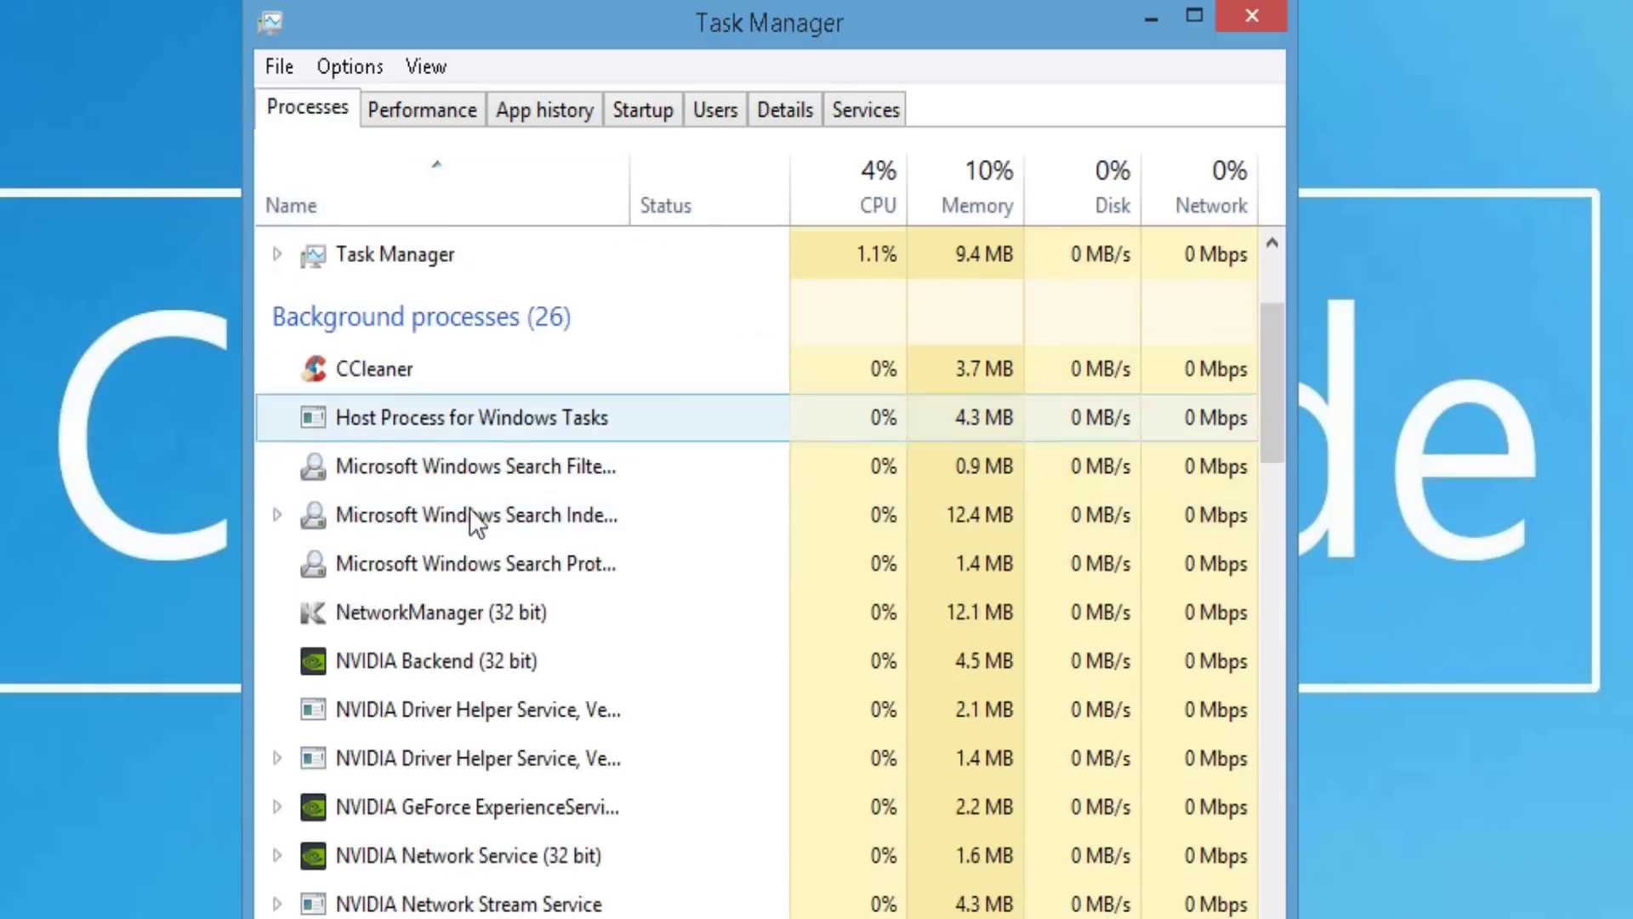
{"action": "scroll", "coordinate": [508, 632], "scroll_direction": "down", "scroll_amount": 3}
{"action": "scroll", "coordinate": [515, 642], "scroll_direction": "down", "scroll_amount": 5}
{"action": "scroll", "coordinate": [520, 664], "scroll_direction": "up", "scroll_amount": 4}
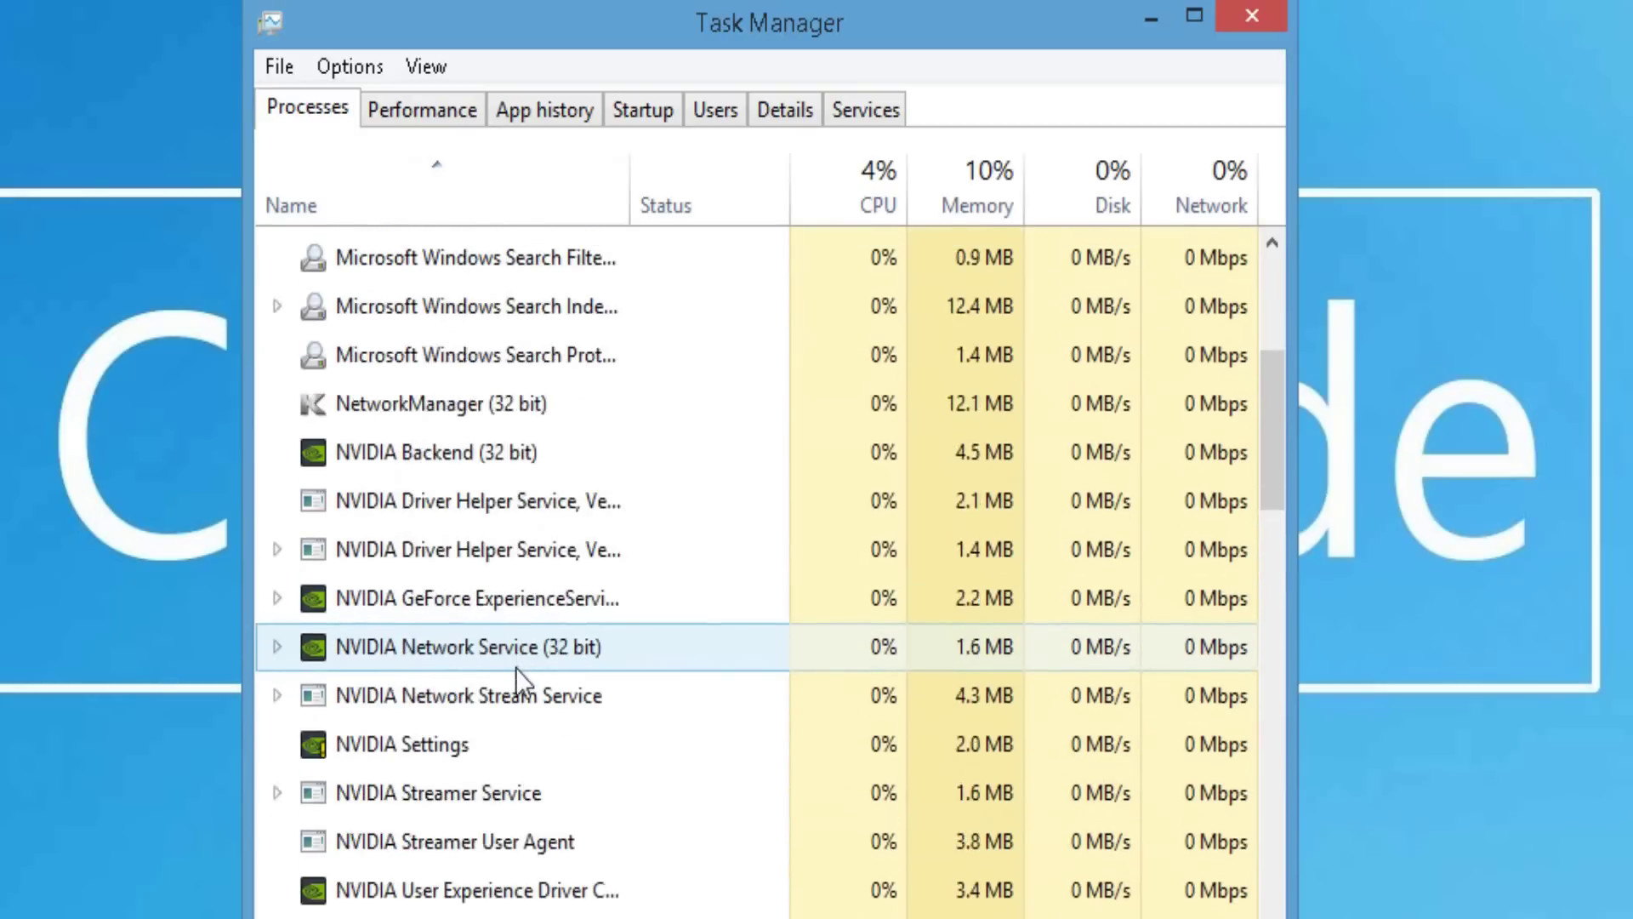
{"action": "scroll", "coordinate": [520, 679], "scroll_direction": "up", "scroll_amount": 5}
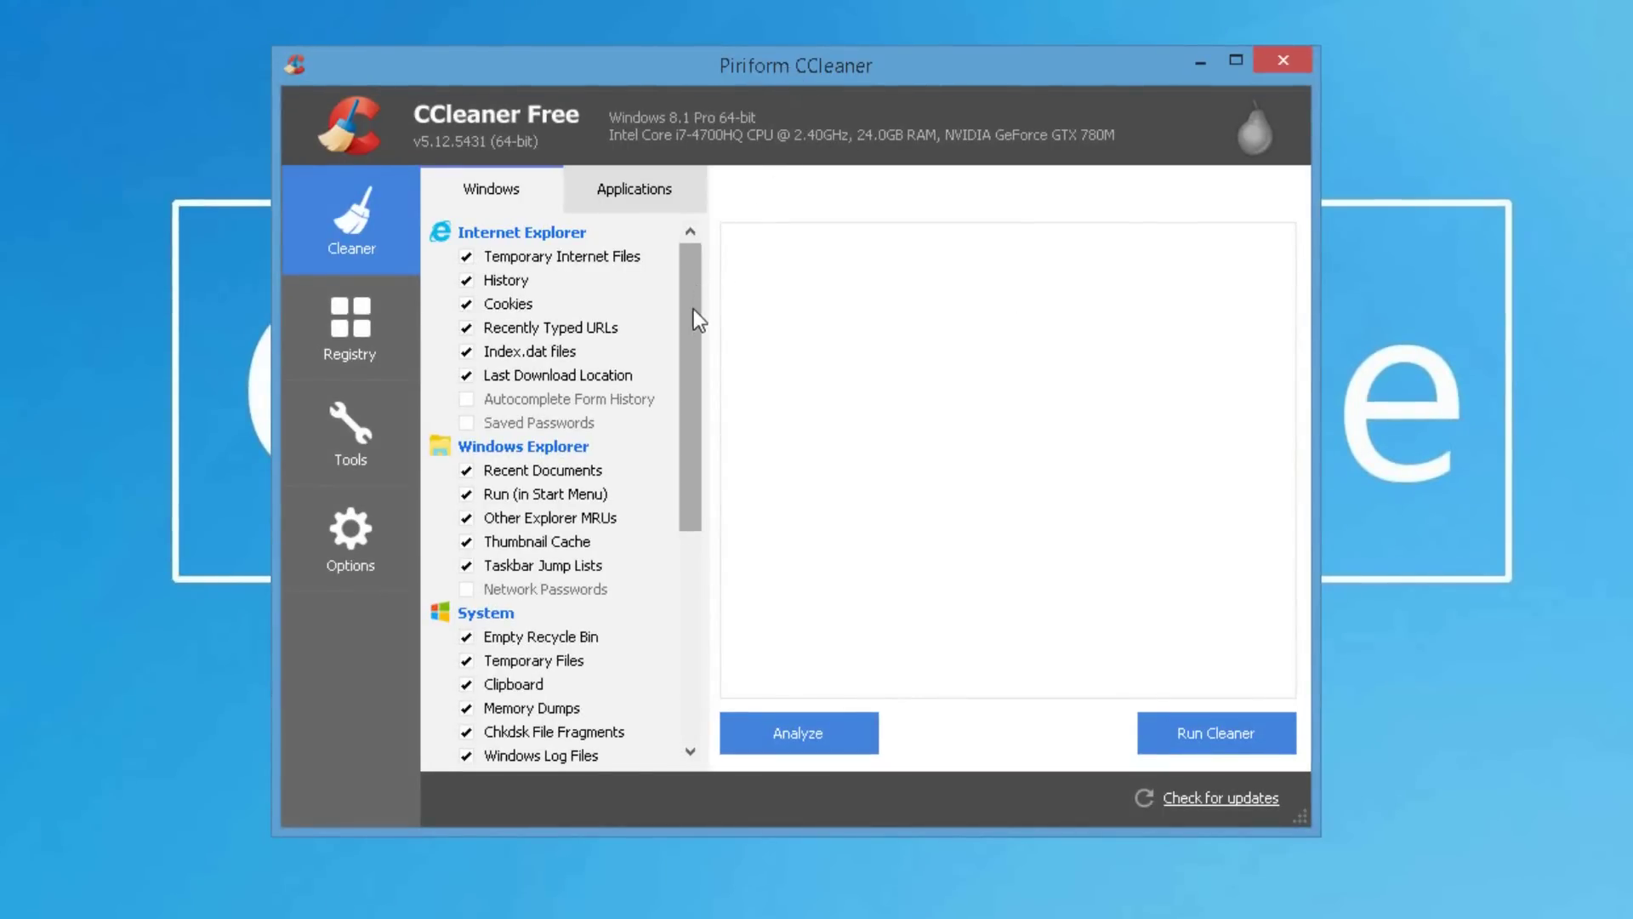
- Include Old Prefetch data, Chrome saved form information and passwords, and Compact Databases in CCleaner
{"action": "left_click_drag", "start_coordinate": [694, 308], "coordinate": [681, 487]}
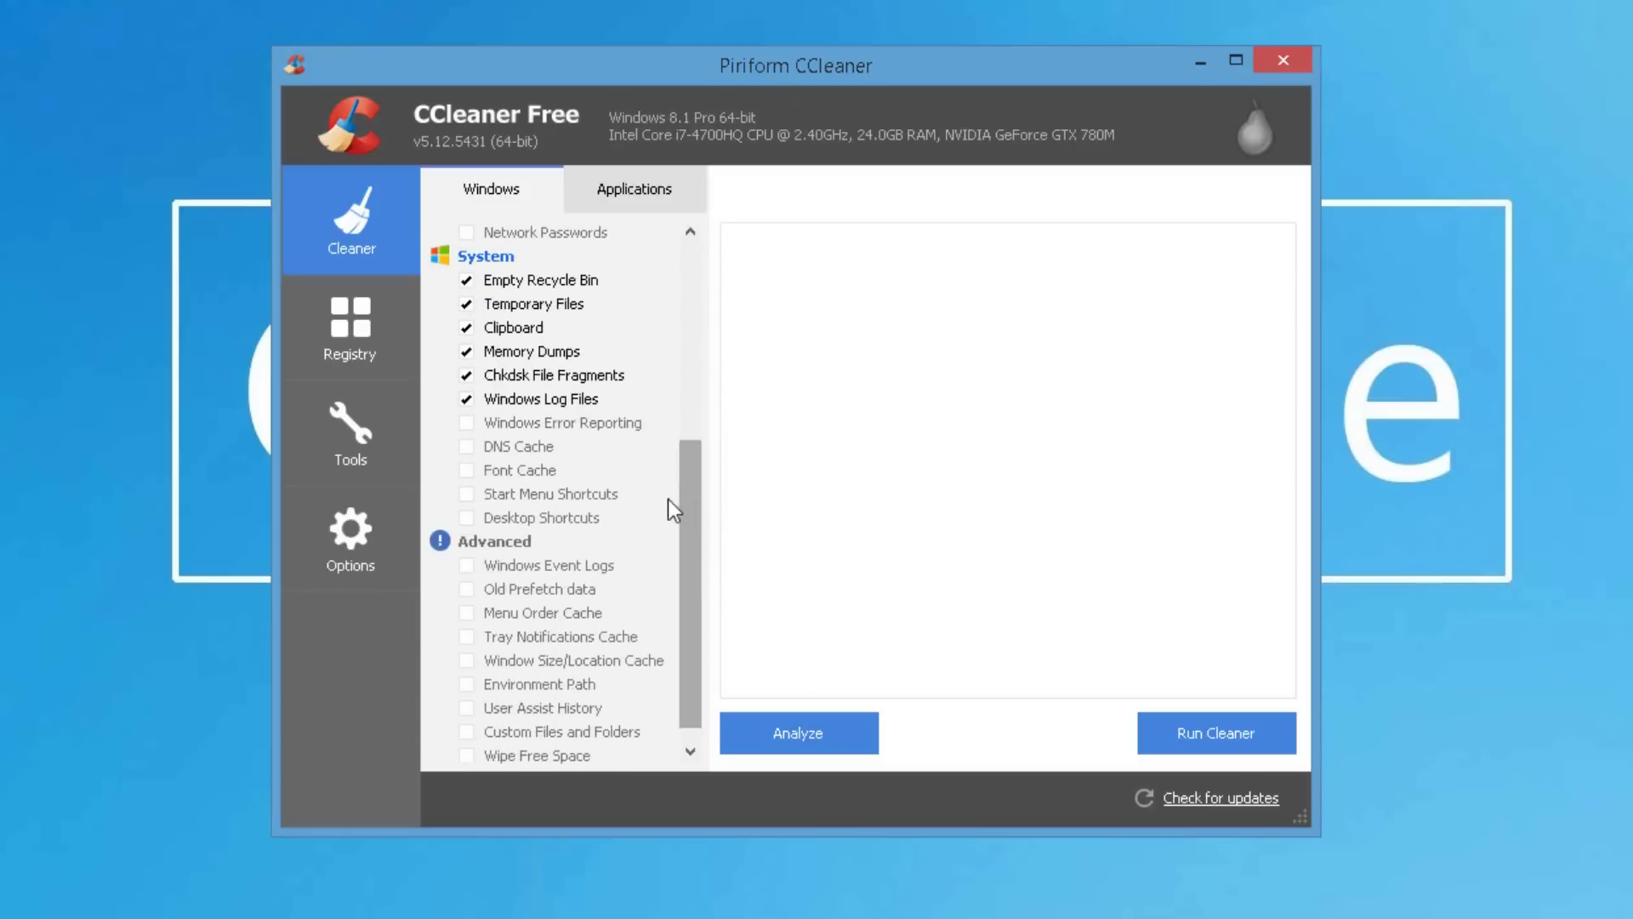
{"action": "left_click", "coordinate": [468, 590]}
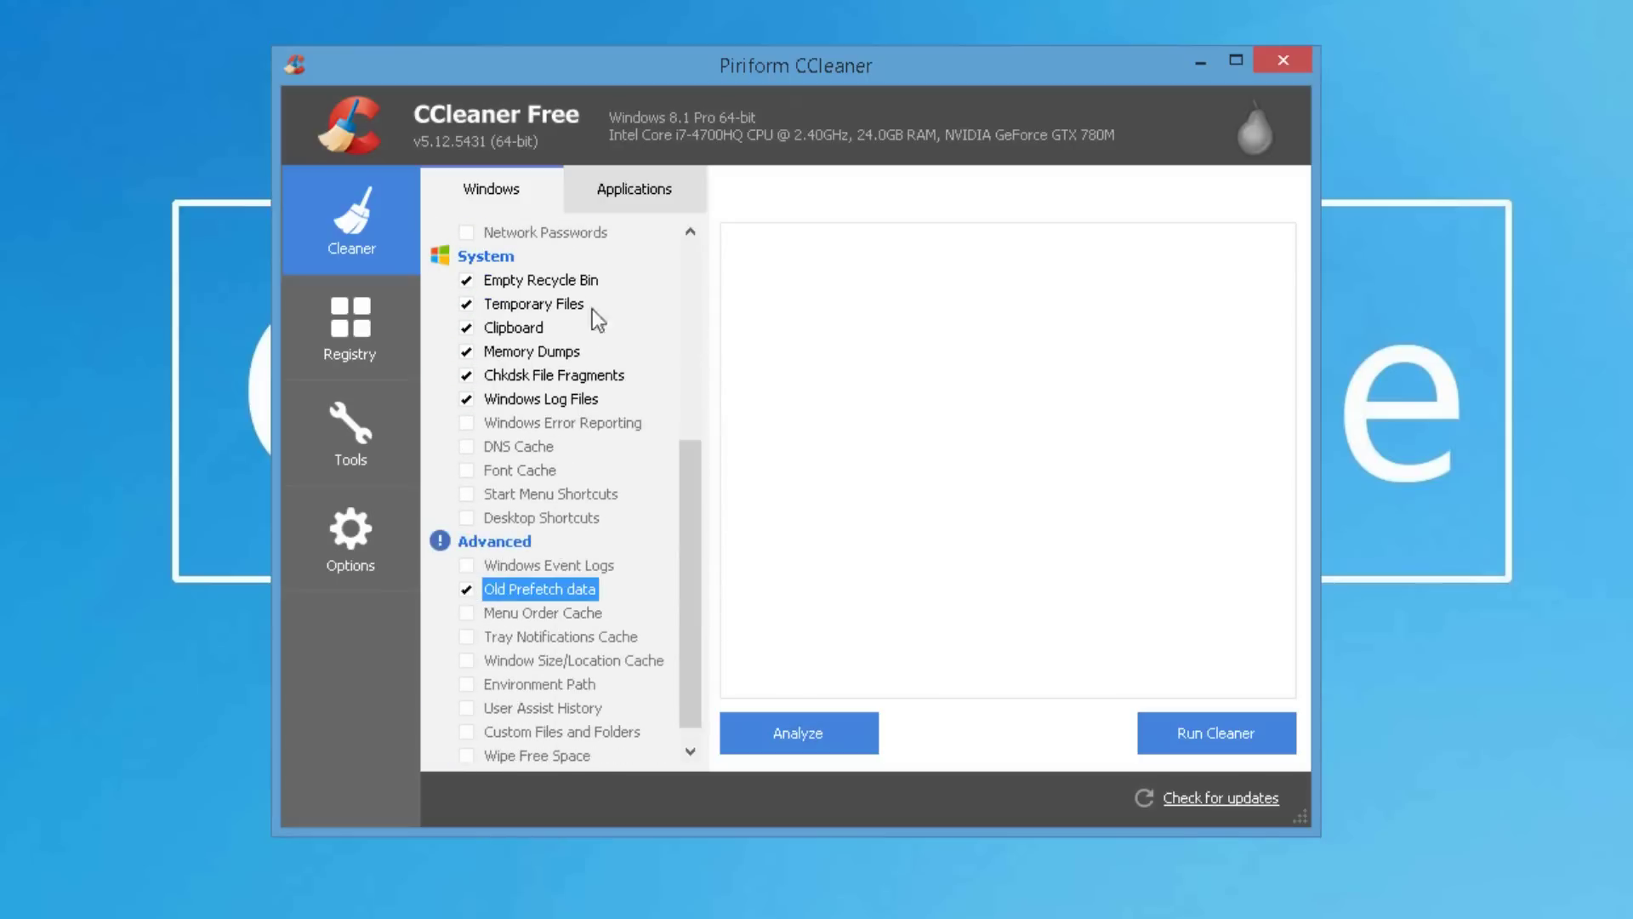
{"action": "left_click", "coordinate": [635, 191]}
{"action": "left_click", "coordinate": [467, 400]}
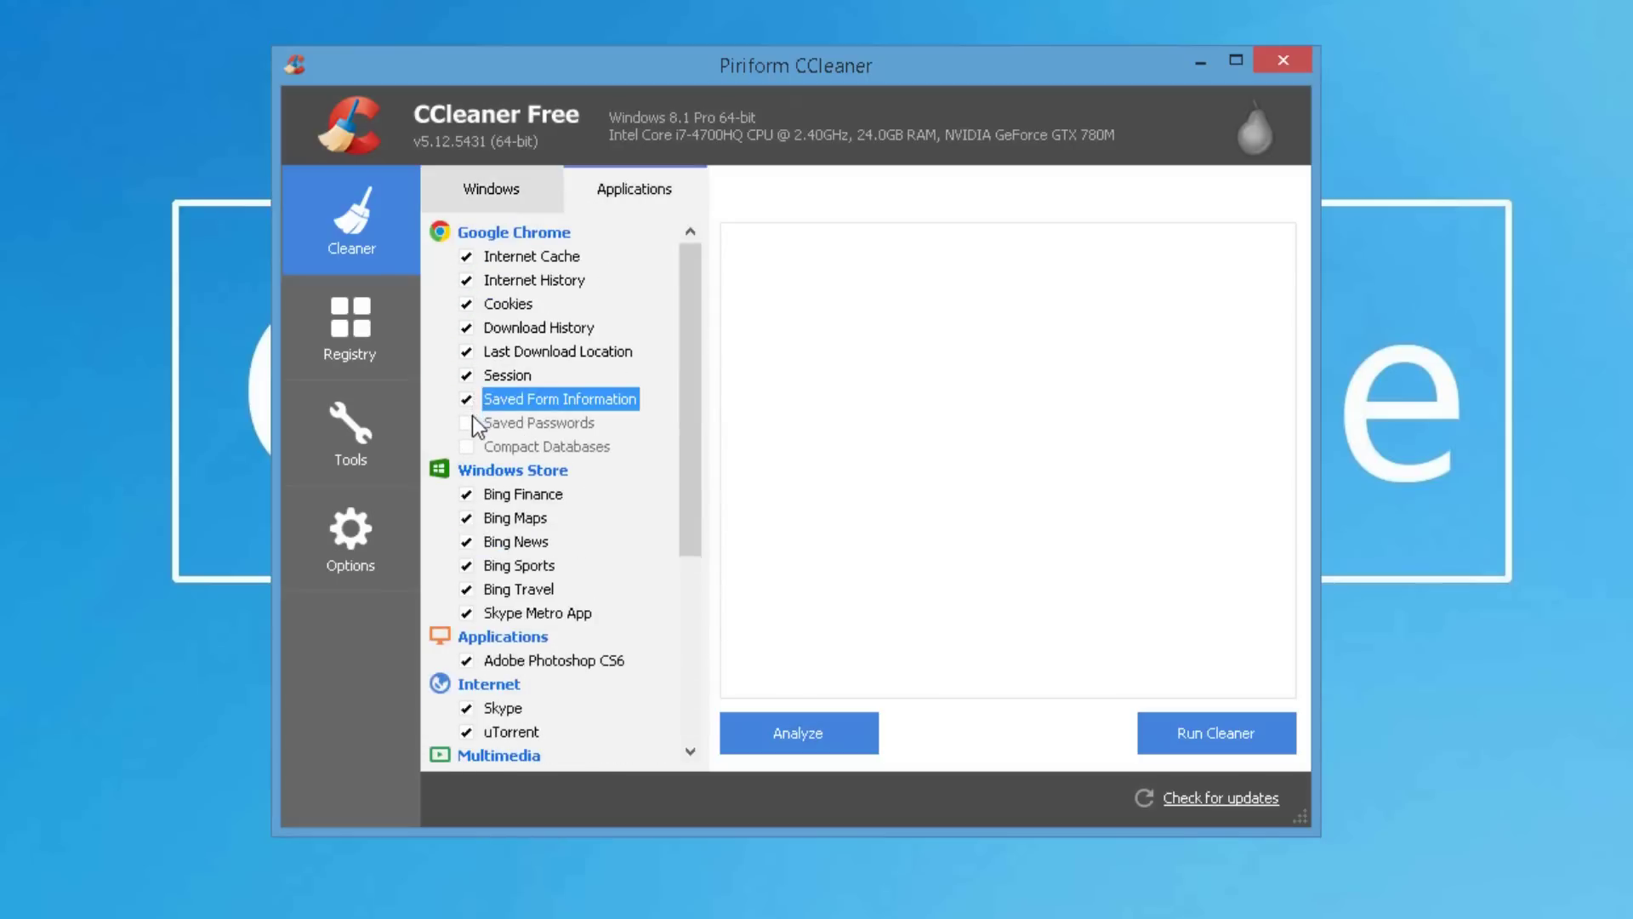
{"action": "left_click", "coordinate": [970, 528]}
{"action": "left_click", "coordinate": [475, 448]}
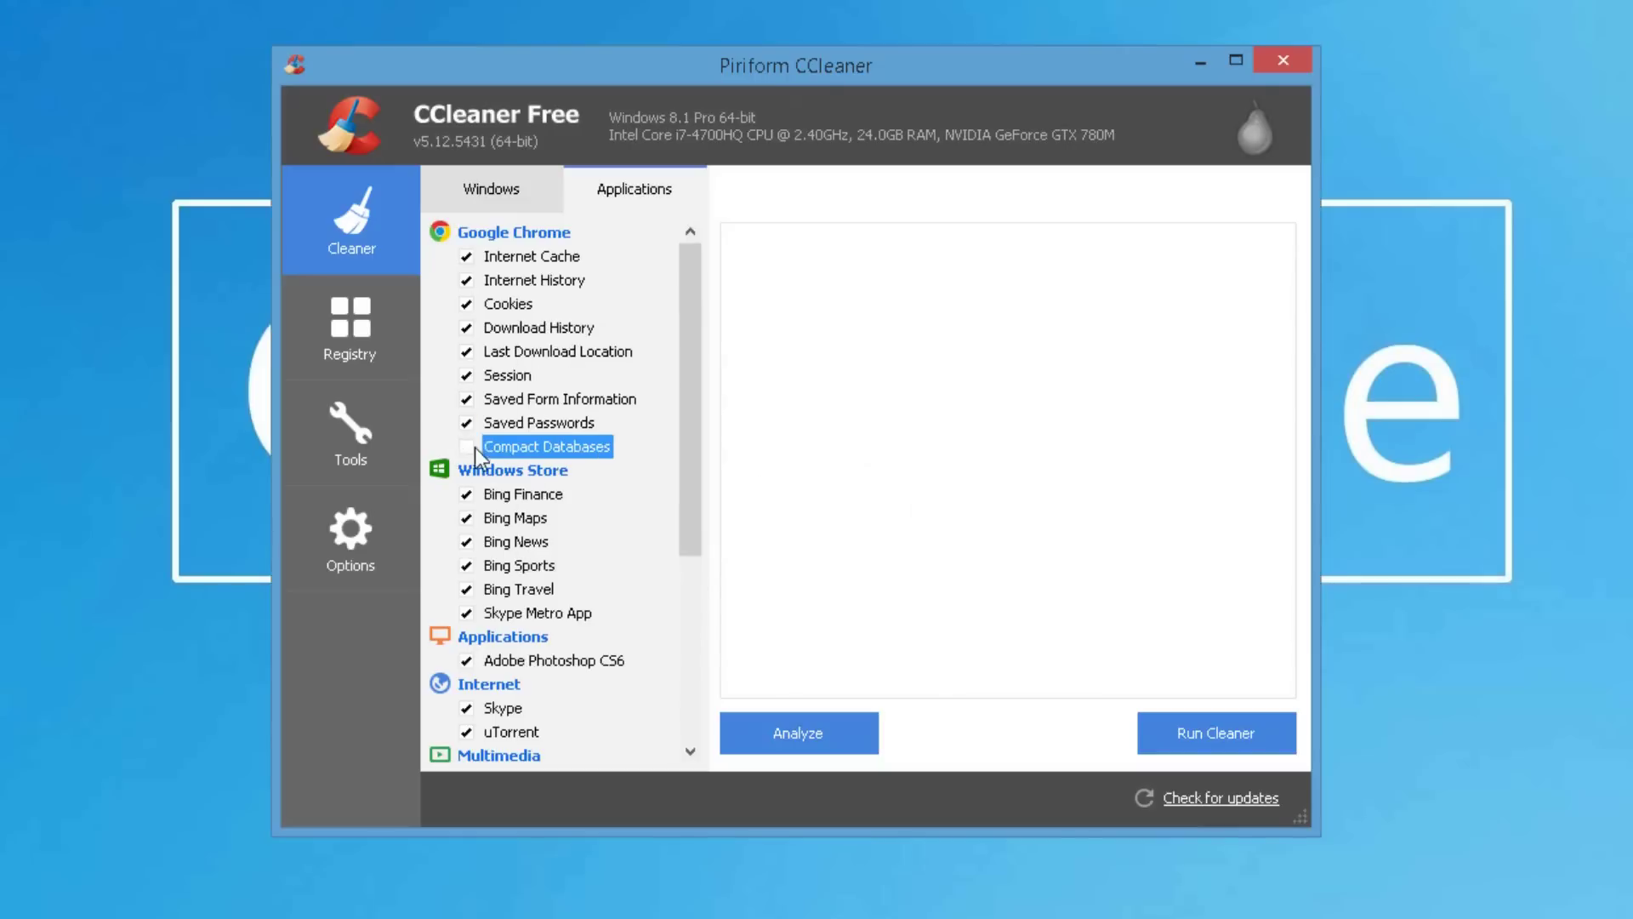
- Analyze the junk (about 118.7 MB) and run the cleaner, confirming deletion
{"action": "left_click", "coordinate": [784, 724]}
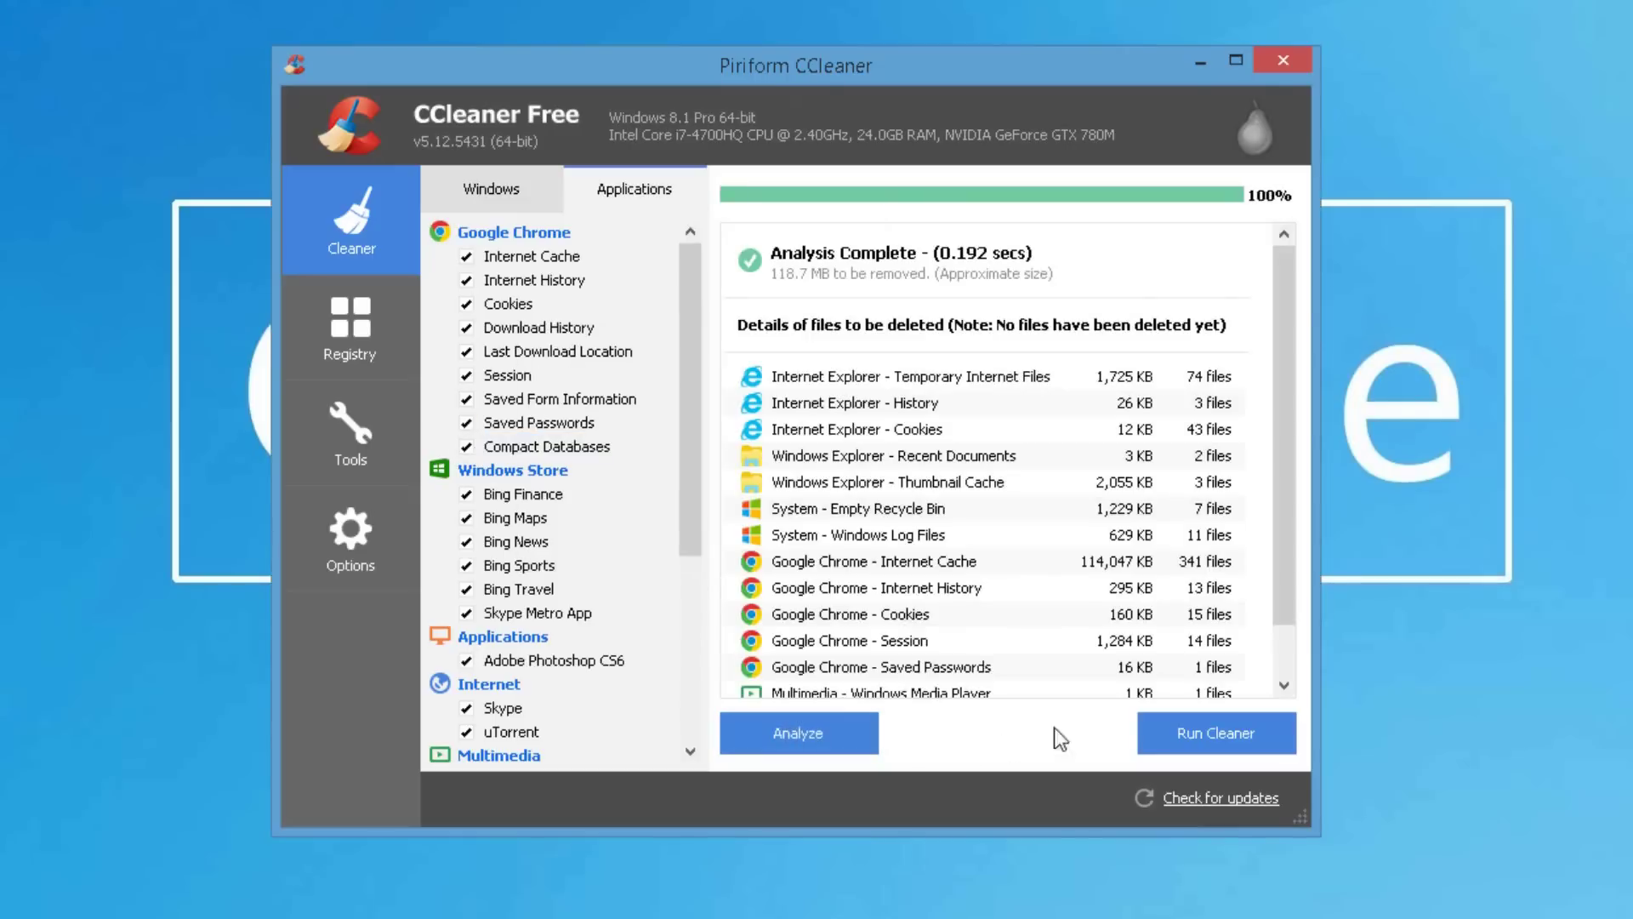
{"action": "left_click", "coordinate": [1176, 731]}
{"action": "left_click", "coordinate": [1029, 408]}
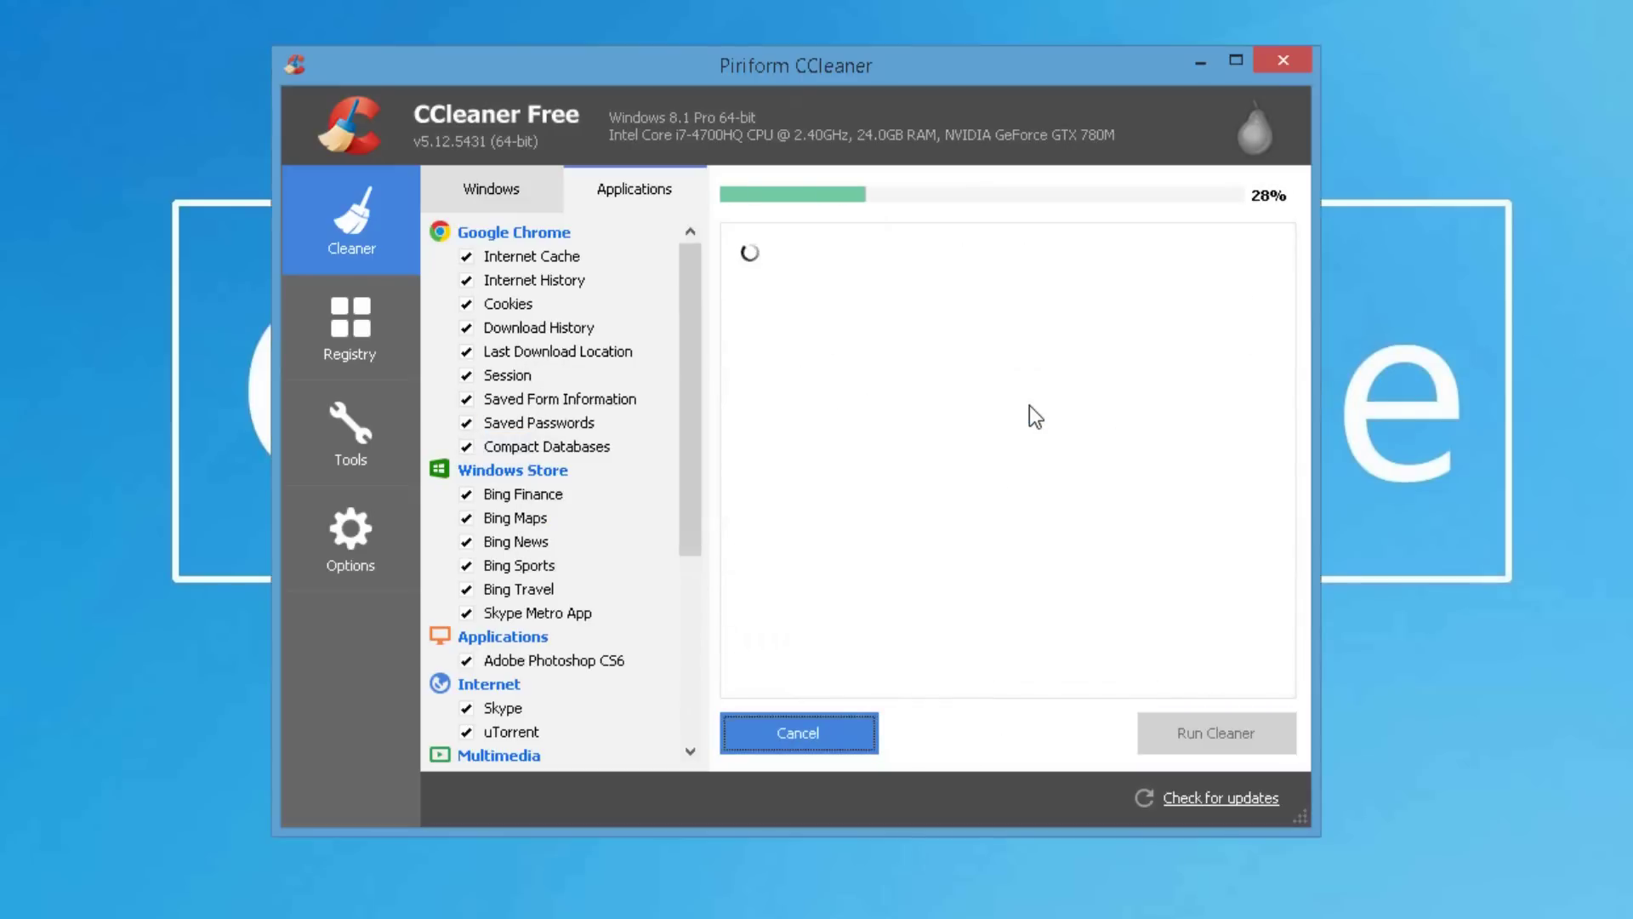